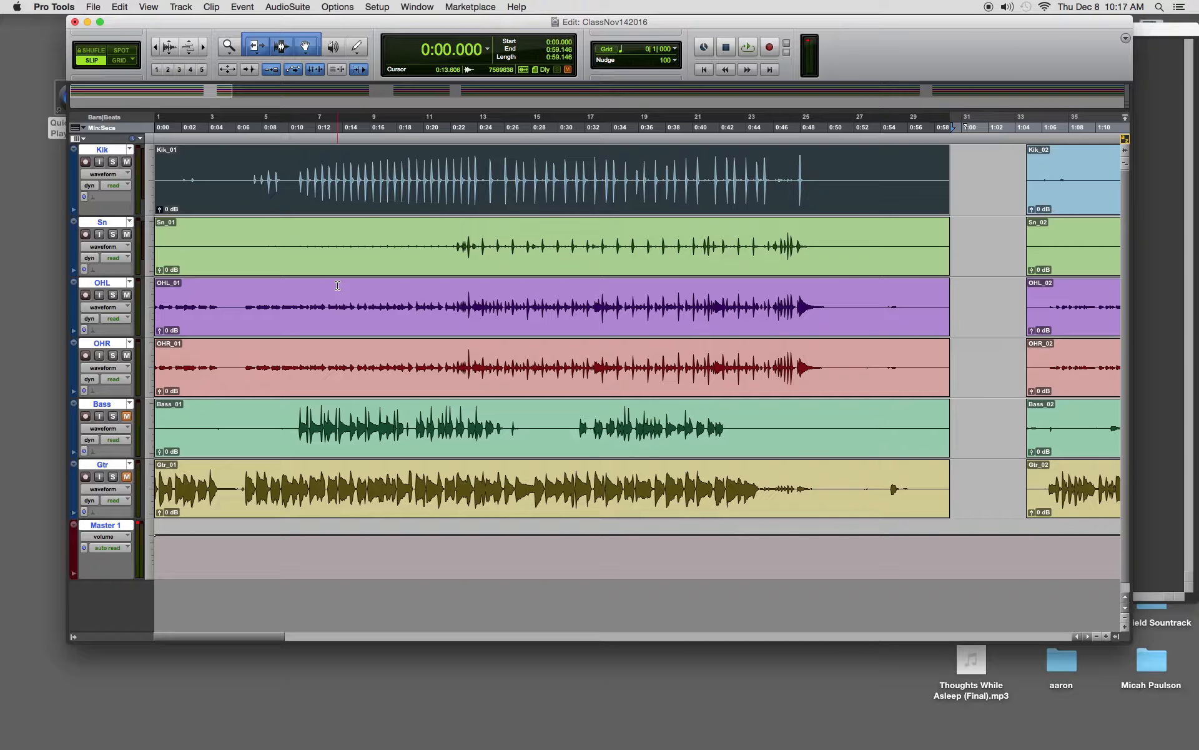
Play the session from about 0:05.6 to locate the song's start and place the cursor at about 0:06.4
{"action": "left_click", "coordinate": [243, 126]}
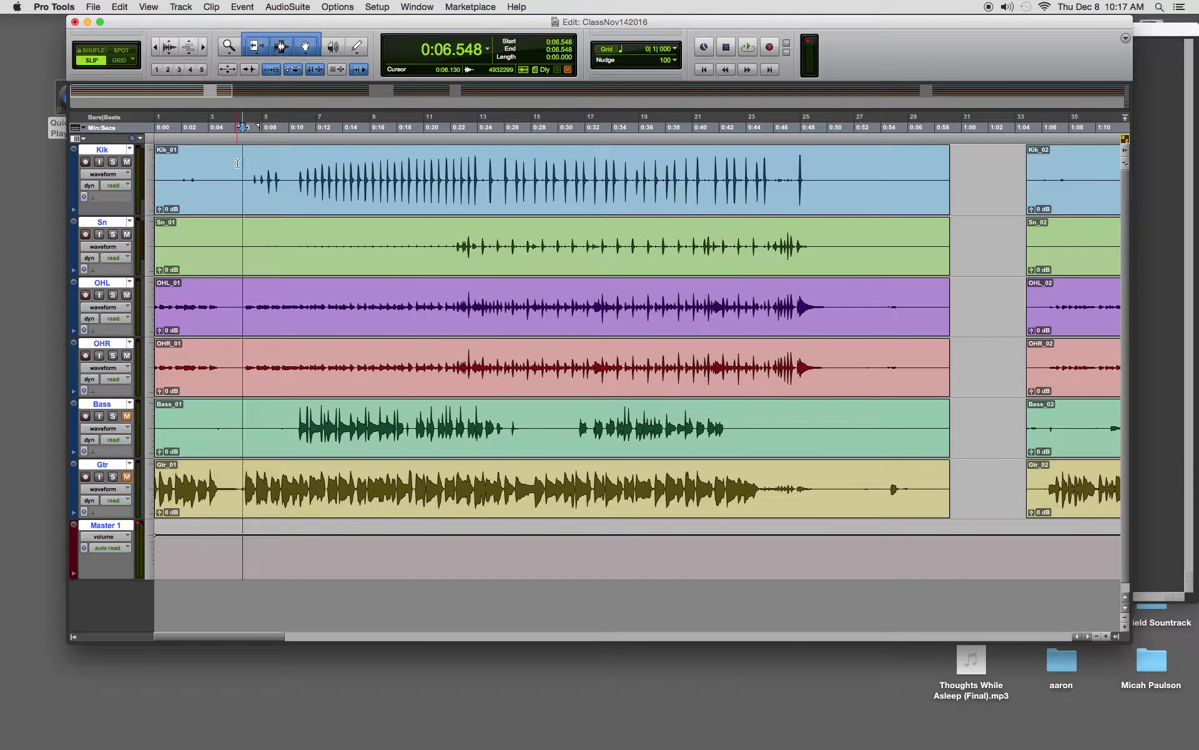
{"action": "left_click", "coordinate": [230, 128]}
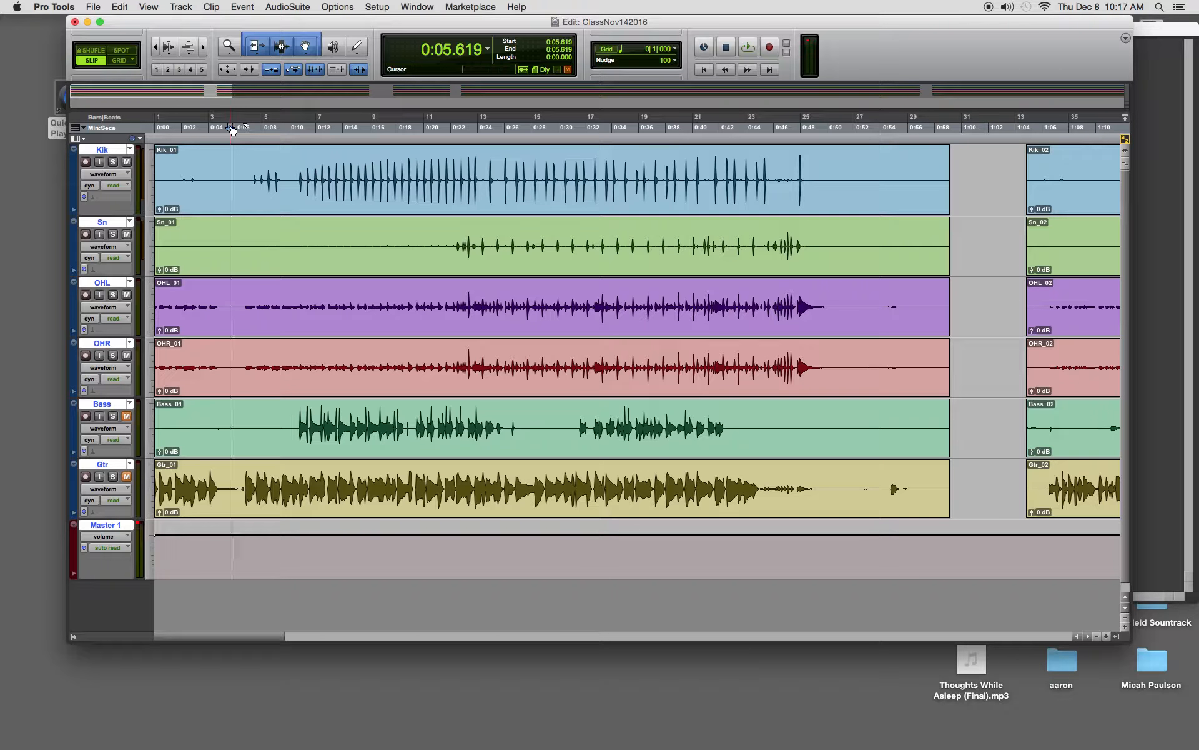
{"action": "key", "text": "space"}
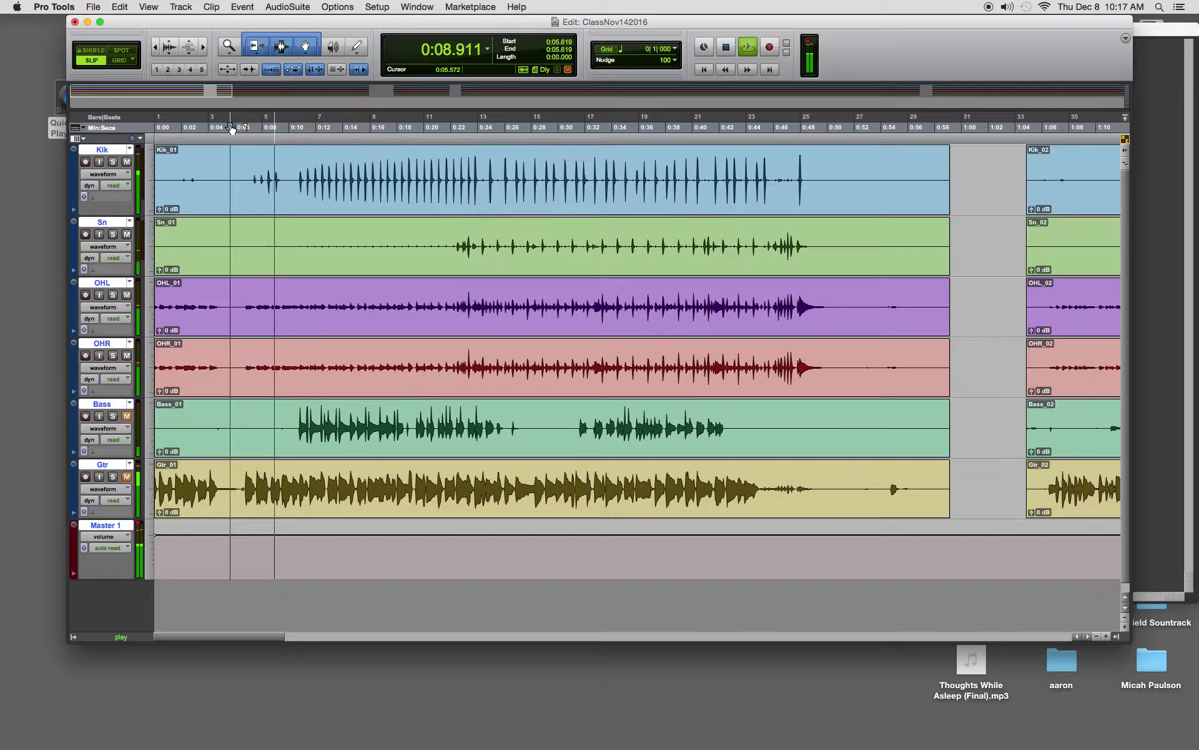
{"action": "key", "text": "space"}
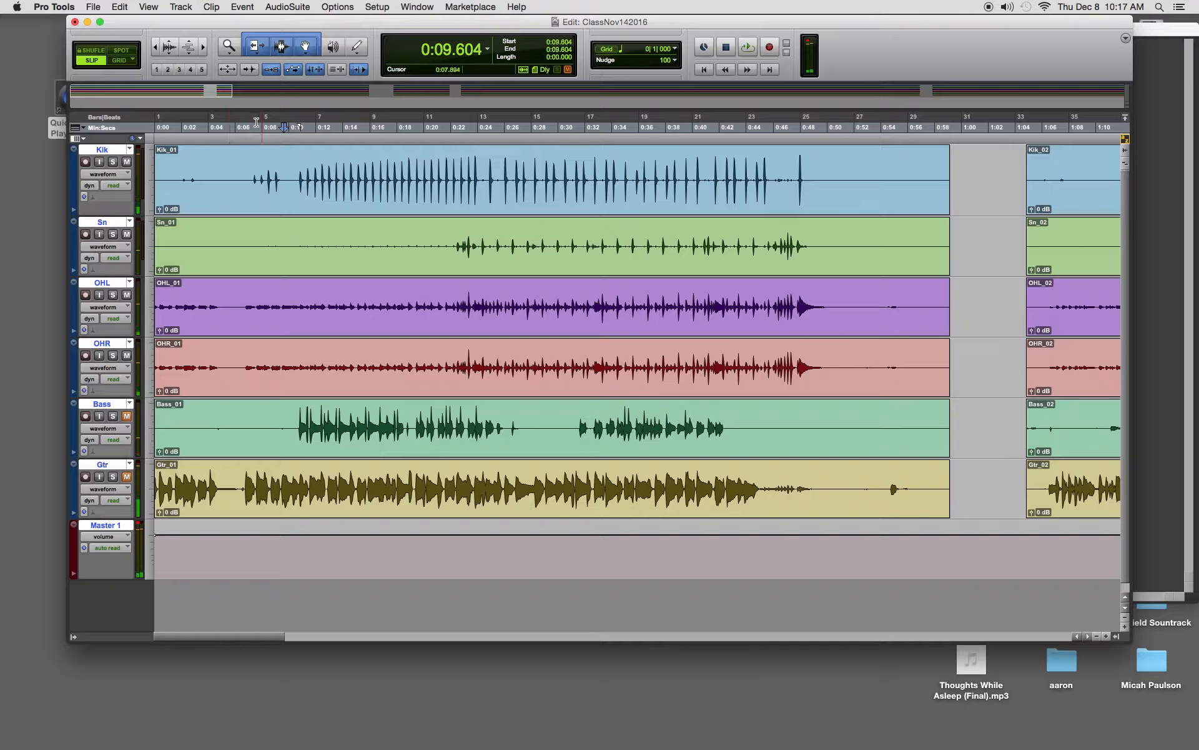
{"action": "left_click", "coordinate": [246, 127]}
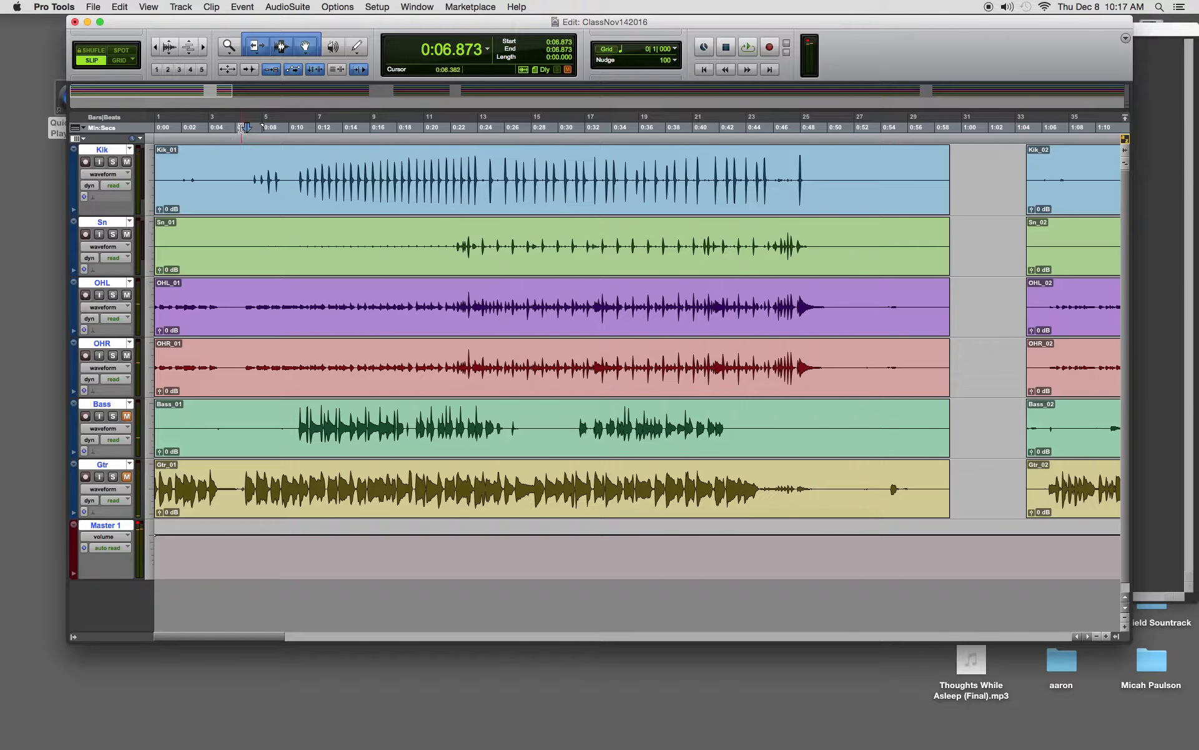
{"action": "left_click", "coordinate": [241, 127]}
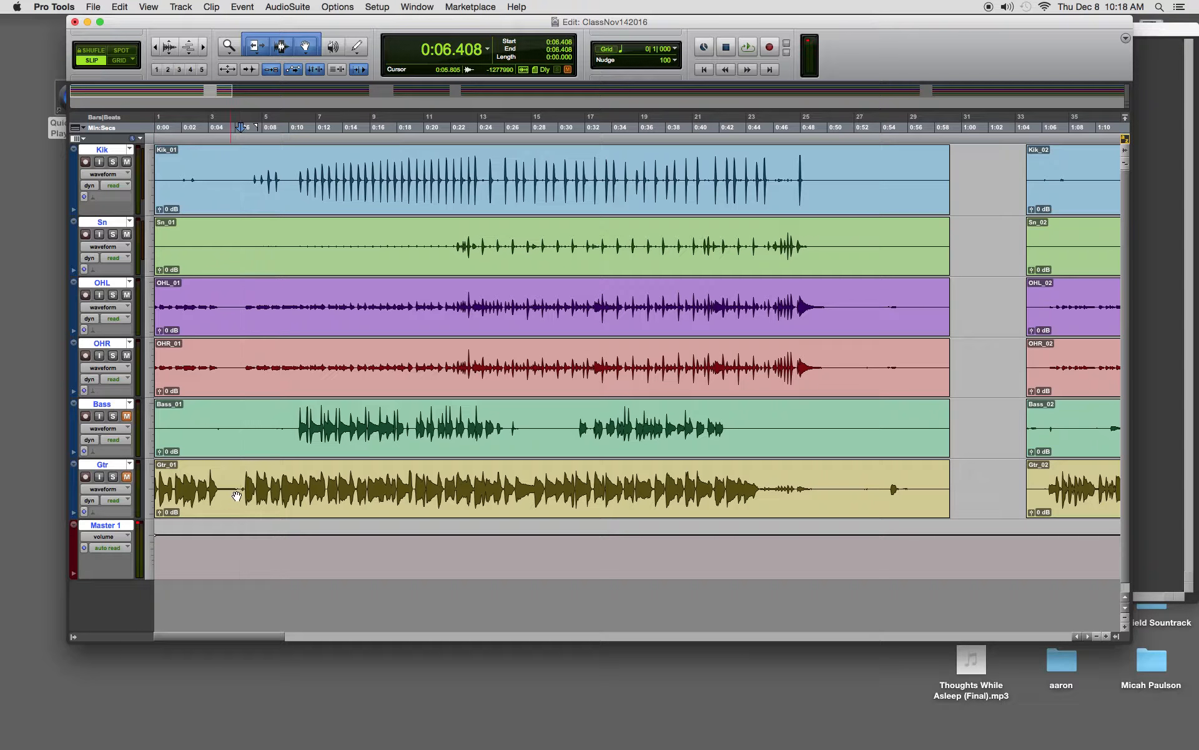
Activate the Smart Tool and trim the start of the first take's clips on all six audio tracks to about 0:06.27
{"action": "left_click", "coordinate": [305, 48]}
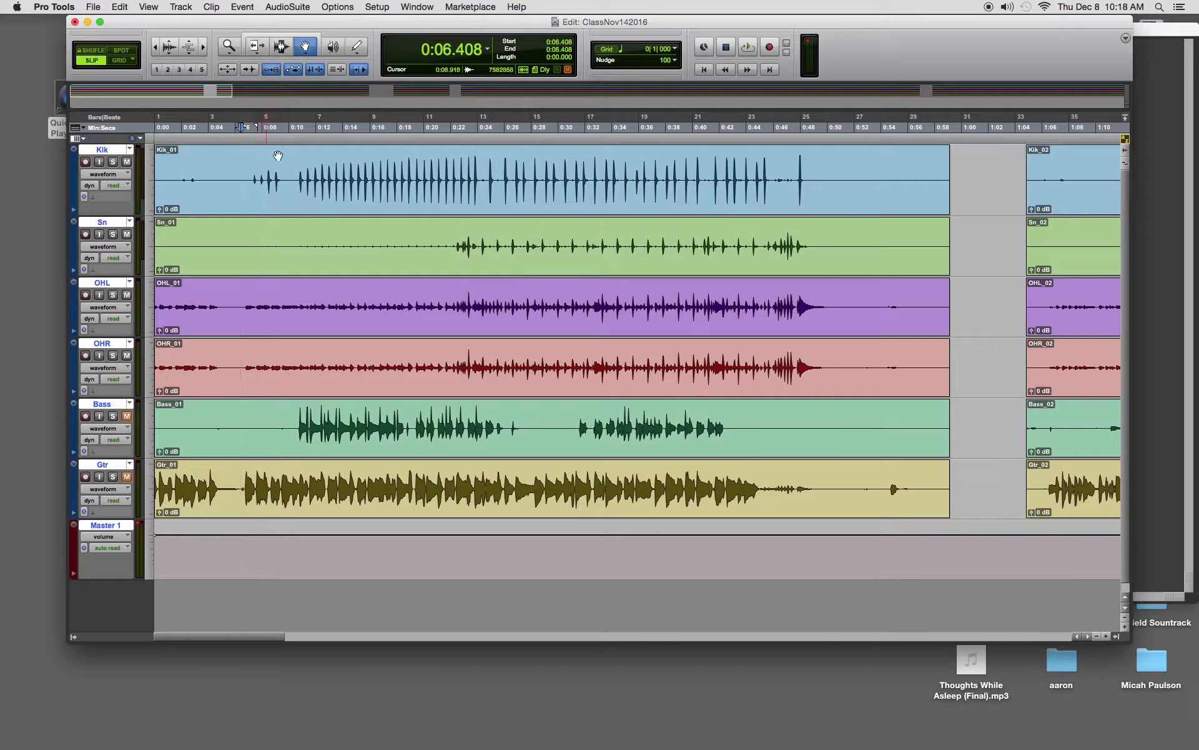
{"action": "left_click", "coordinate": [294, 37]}
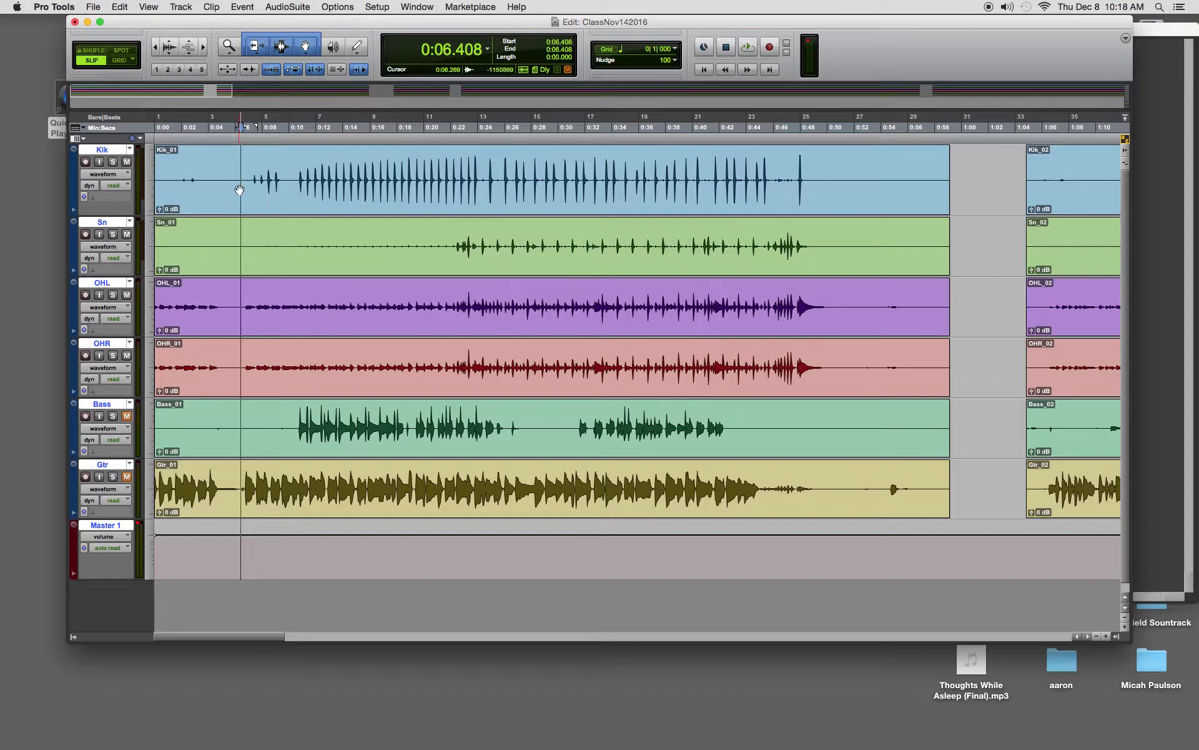
{"action": "left_click", "coordinate": [275, 189]}
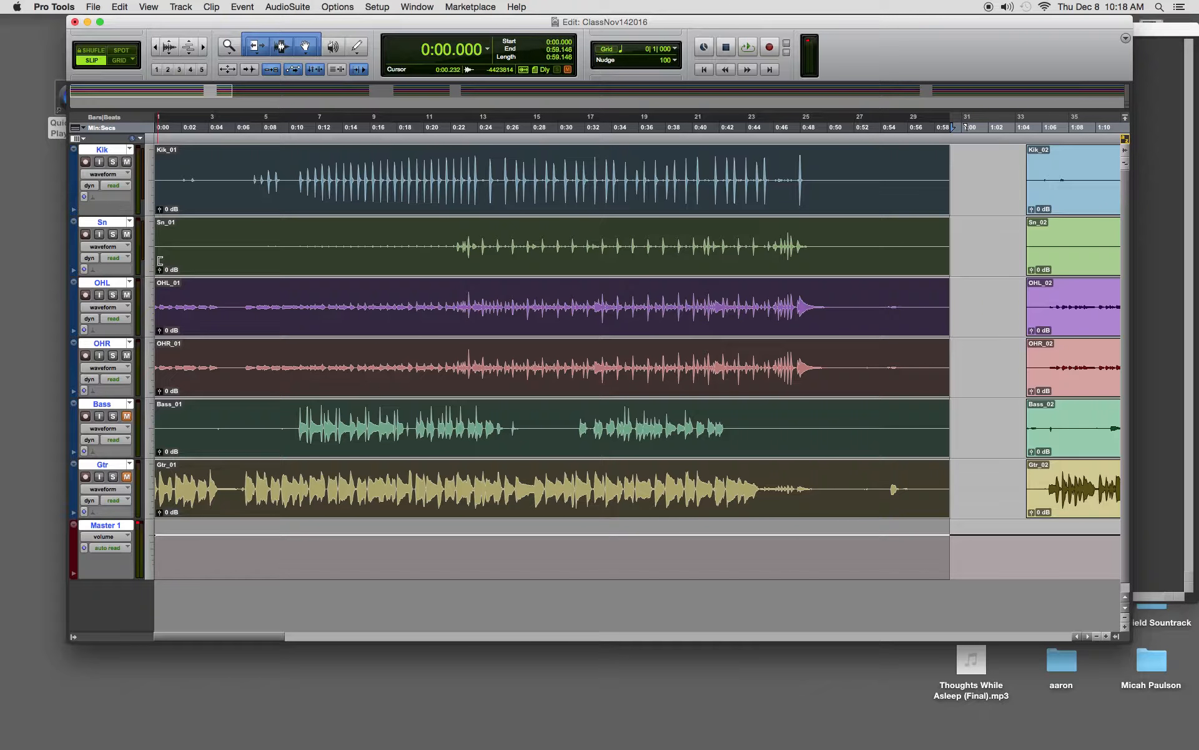
{"action": "left_click_drag", "start_coordinate": [160, 260], "coordinate": [239, 256]}
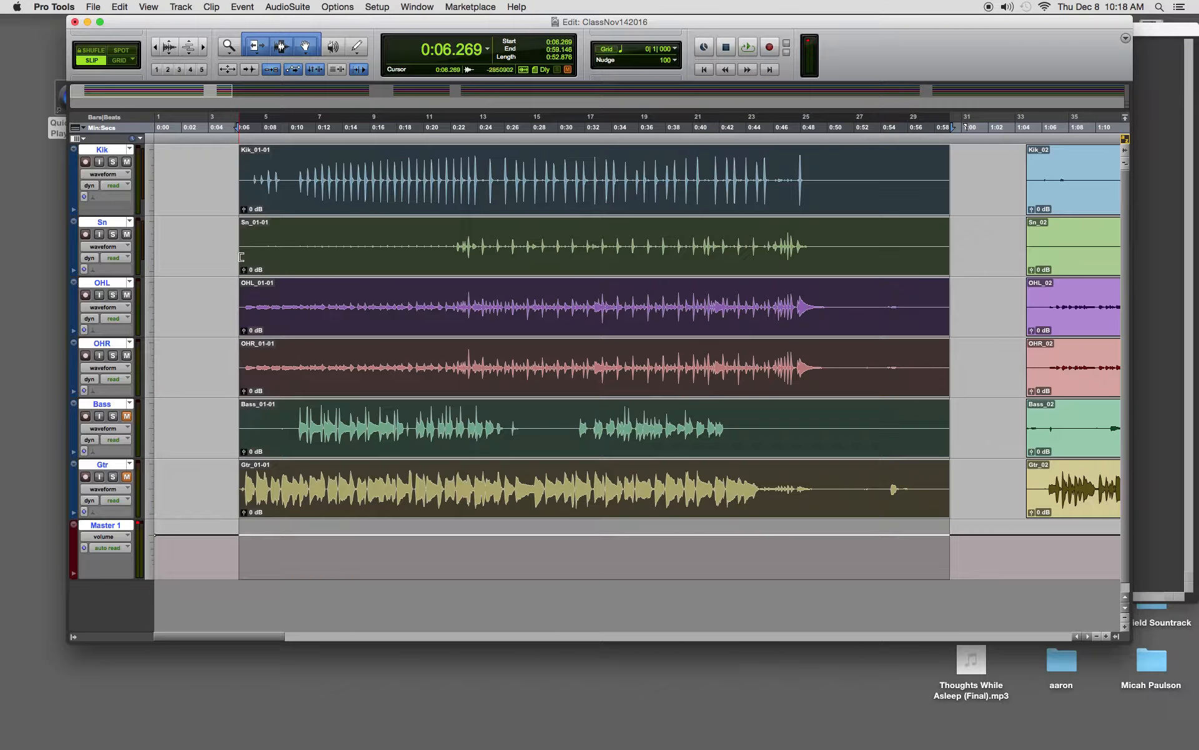
Trim the start of the six clips further to about 0:06.74, right before the guitar's first full note
{"action": "key", "text": "super+bracketright"}
{"action": "key", "text": "super+bracketright"}
{"action": "key", "text": "super+bracketright"}
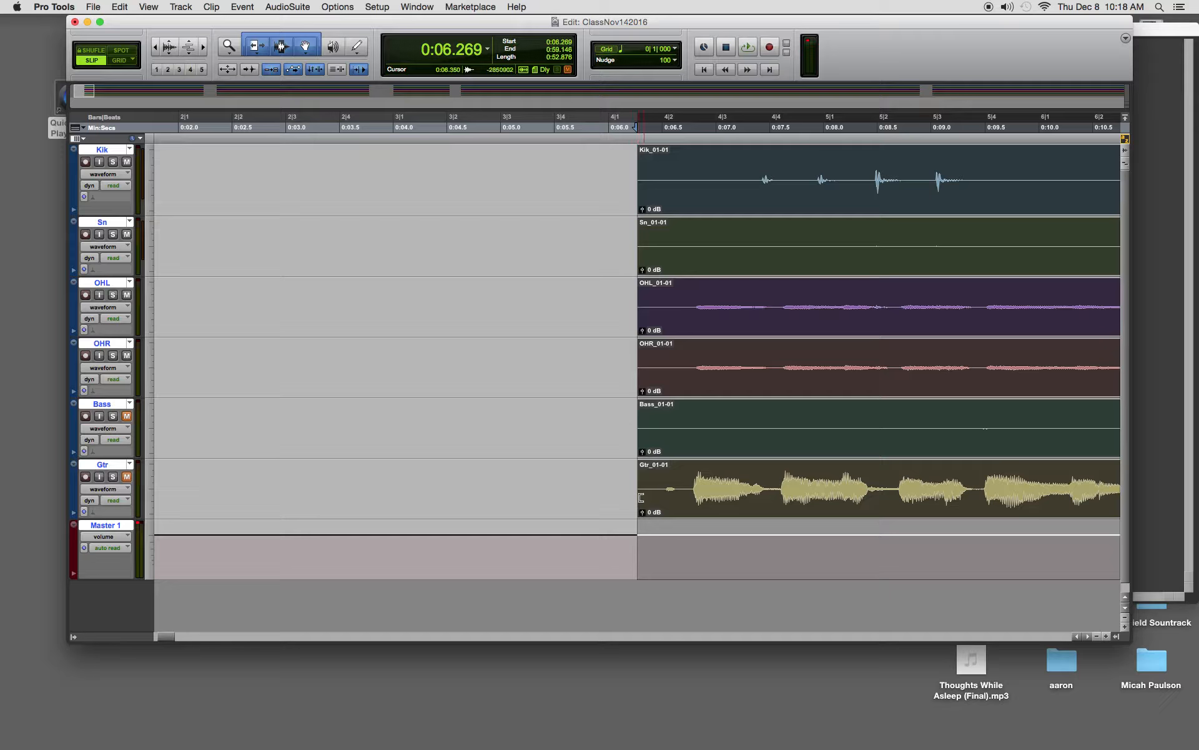
{"action": "left_click_drag", "start_coordinate": [639, 498], "coordinate": [688, 494]}
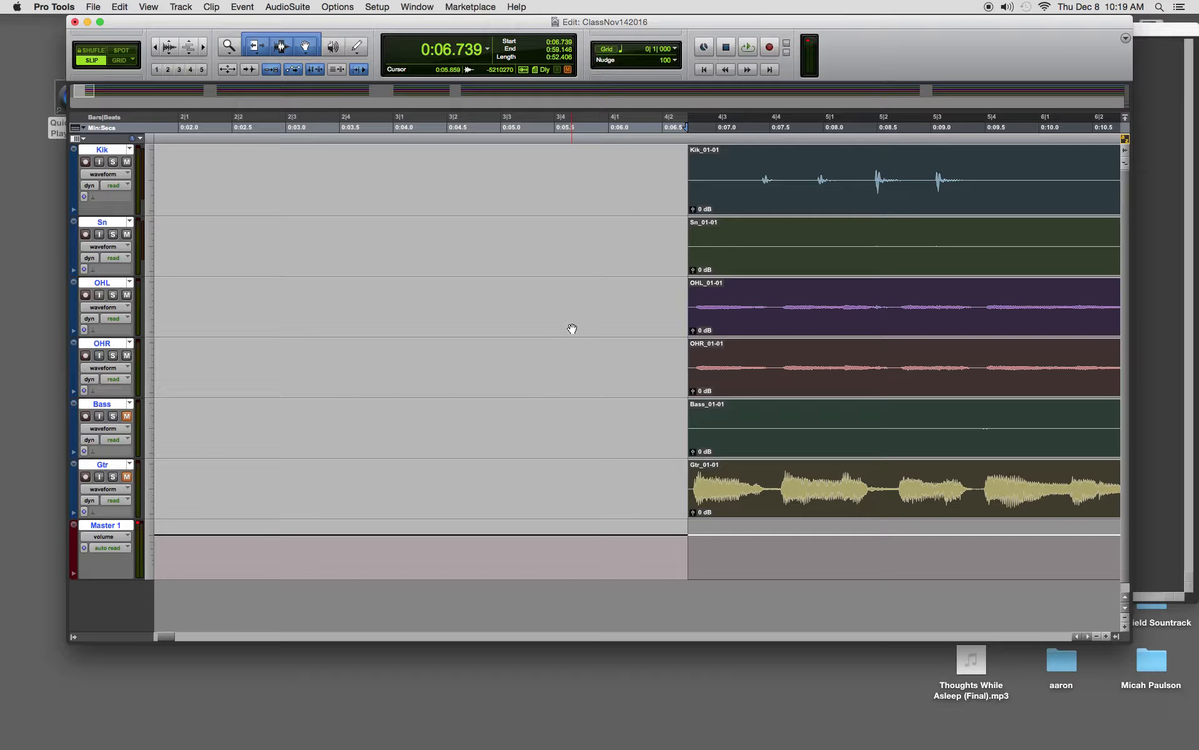
Play across the trimmed clip start from about 0:06.2 and again from about 0:04.9 to check the entry
{"action": "left_click", "coordinate": [628, 123]}
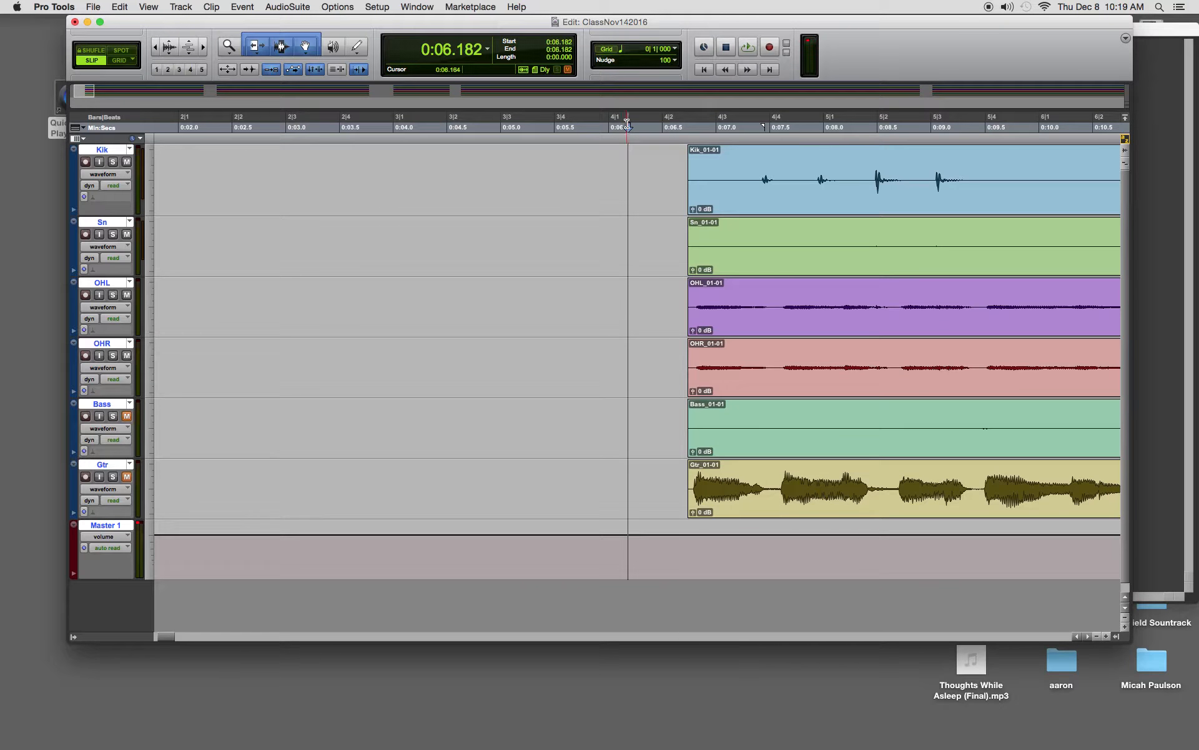
{"action": "key", "text": "space"}
{"action": "key", "text": "space"}
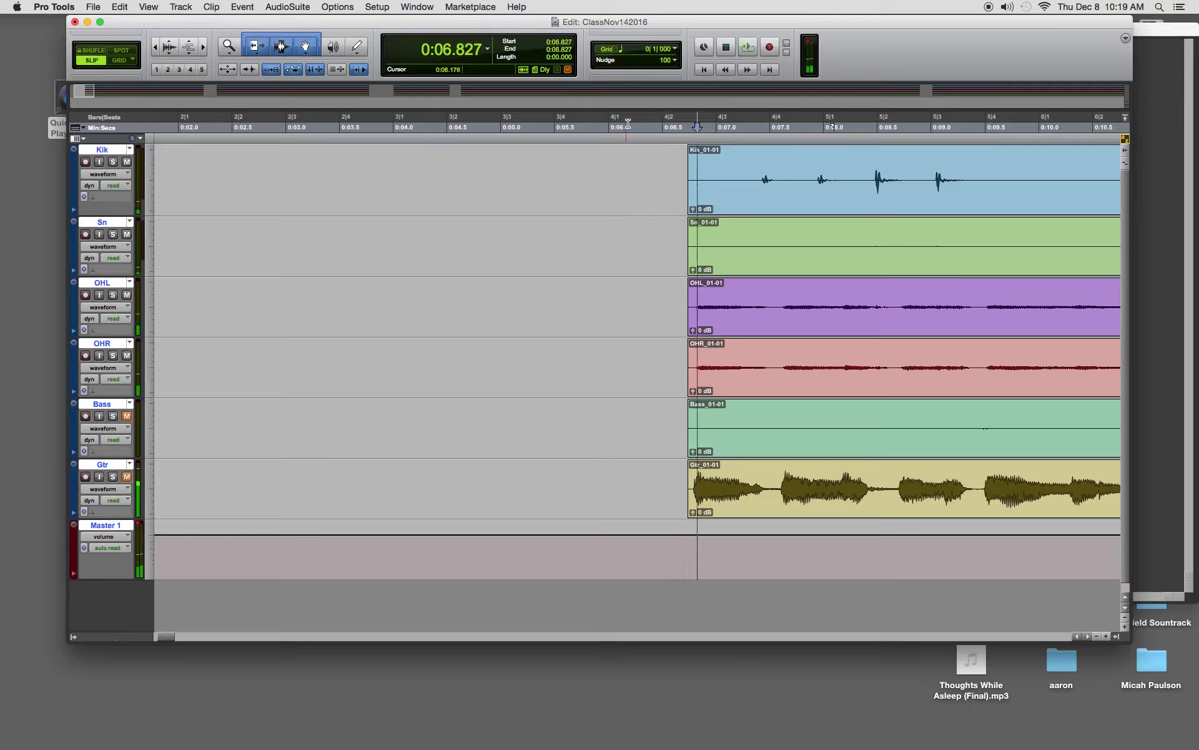
{"action": "left_click", "coordinate": [487, 132]}
{"action": "key", "text": "space"}
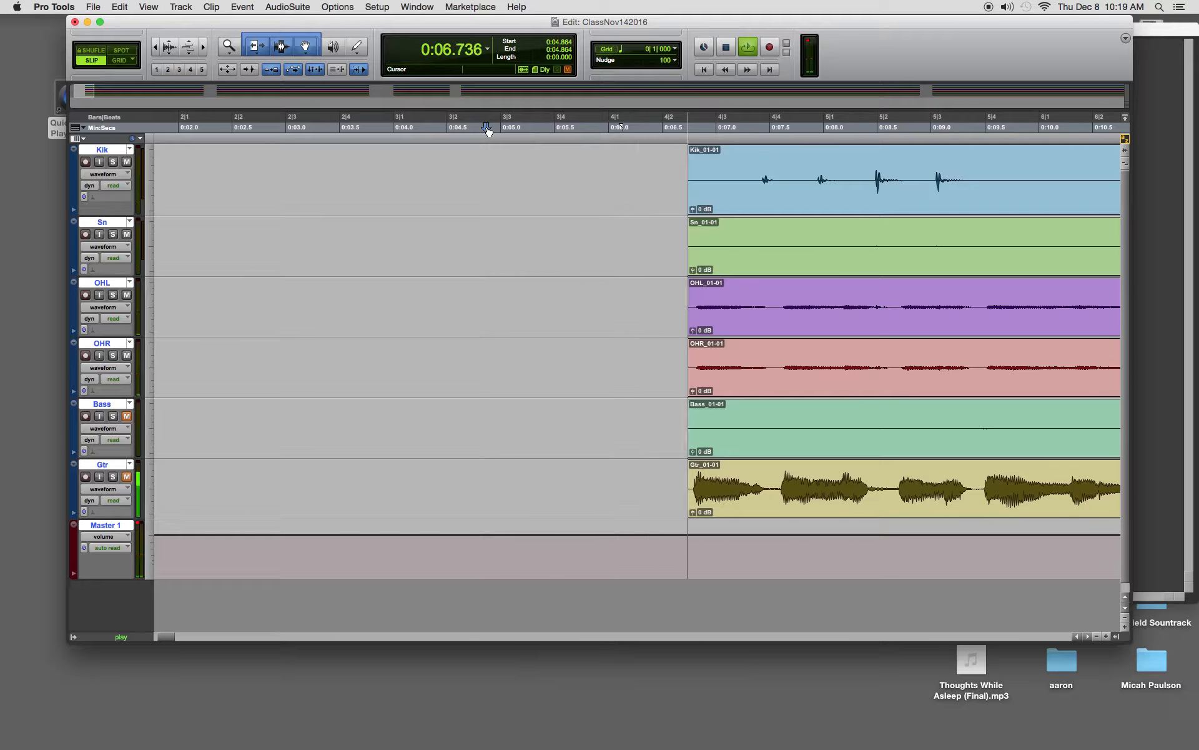
{"action": "key", "text": "space"}
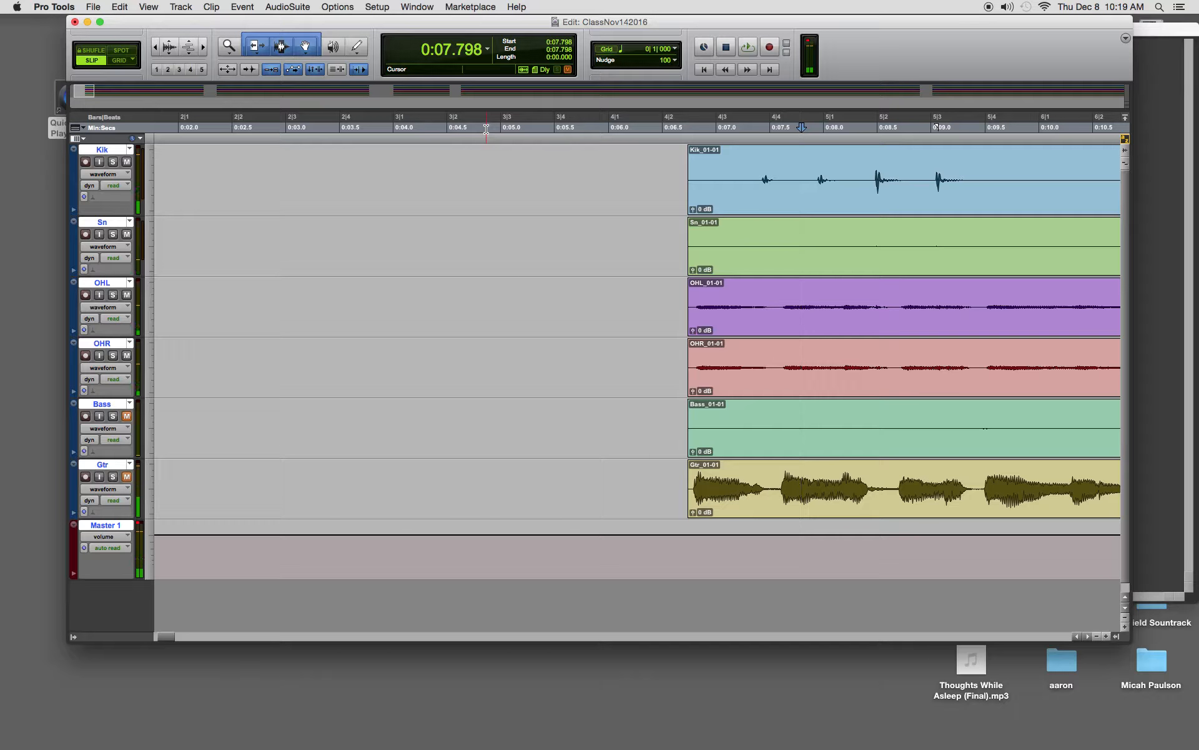
Select the trimmed clips on all tracks and move them together to the session start at 0:00.000
{"action": "key", "text": "r"}
{"action": "key", "text": "r"}
{"action": "key", "text": "r"}
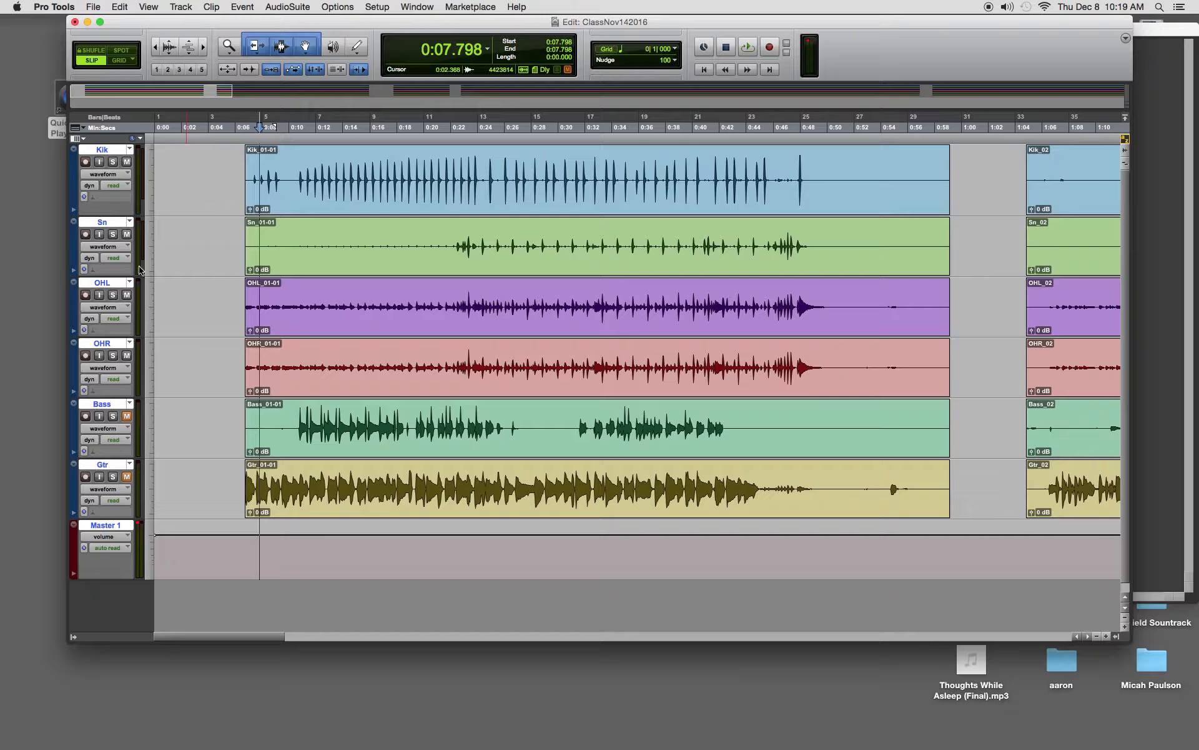
{"action": "left_click", "coordinate": [396, 200]}
{"action": "left_click", "coordinate": [400, 200]}
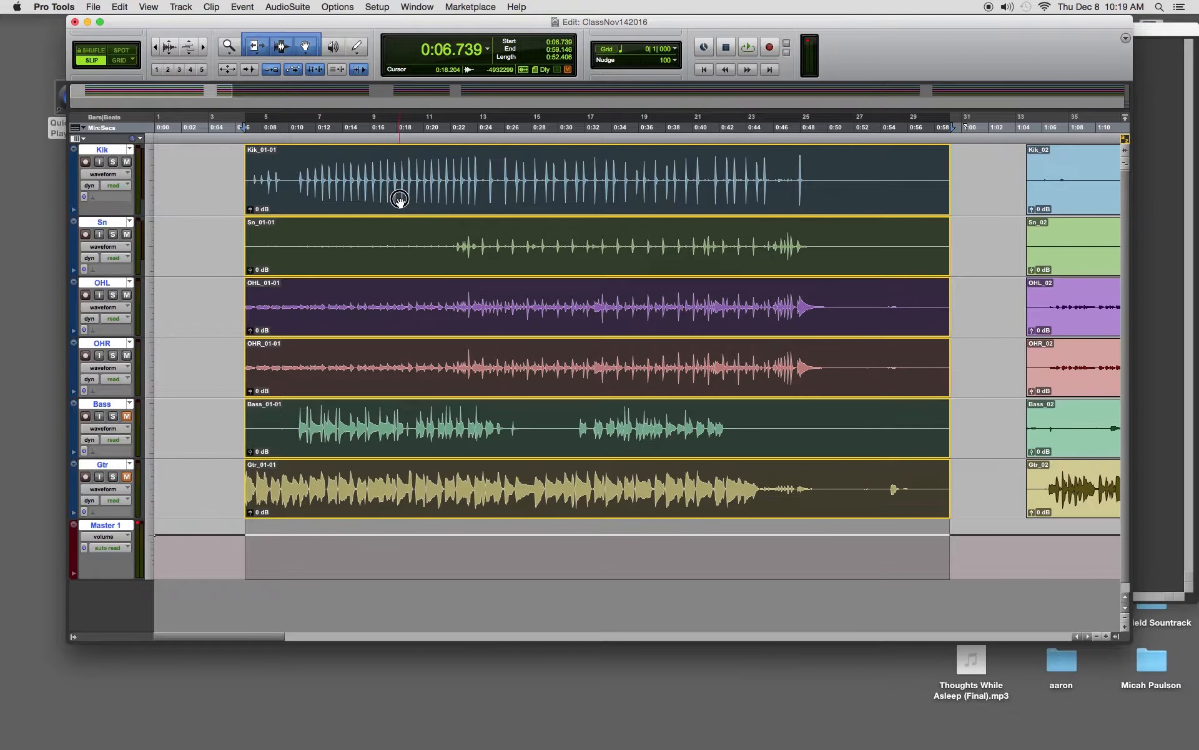
{"action": "left_click_drag", "start_coordinate": [400, 198], "coordinate": [285, 197]}
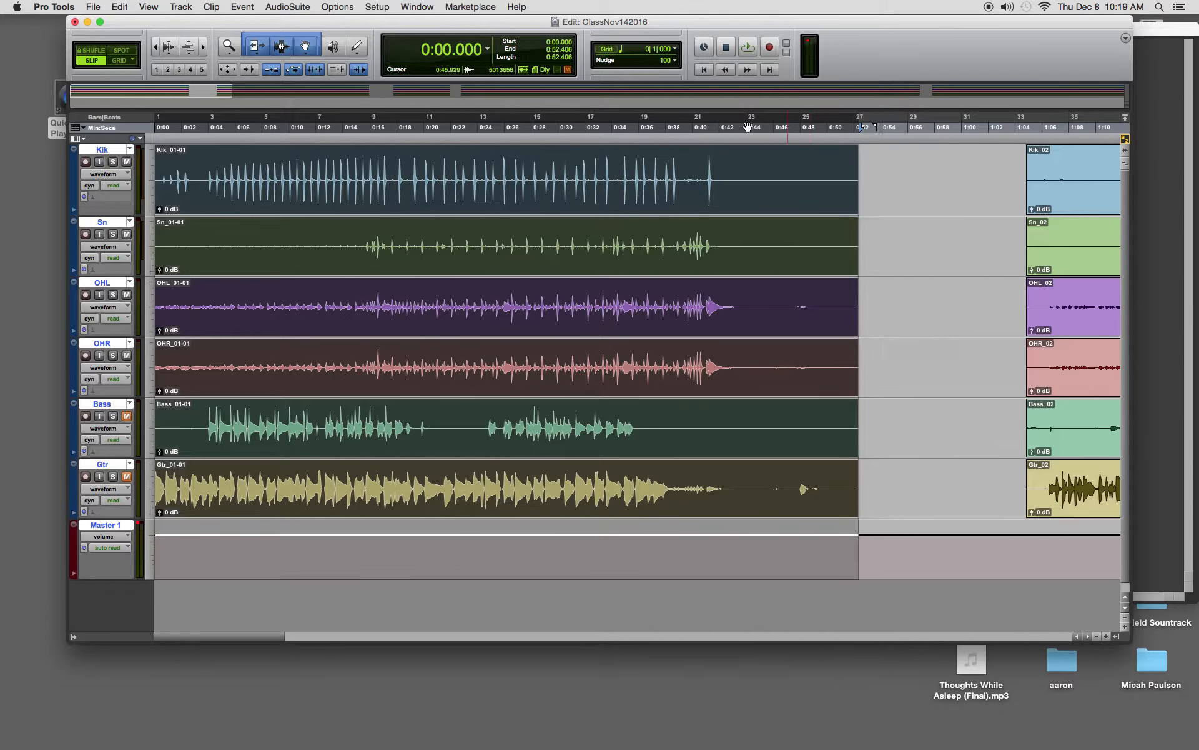
Play the take's ending from about 0:41.4 to hear where the final notes fade out
{"action": "left_click", "coordinate": [711, 129]}
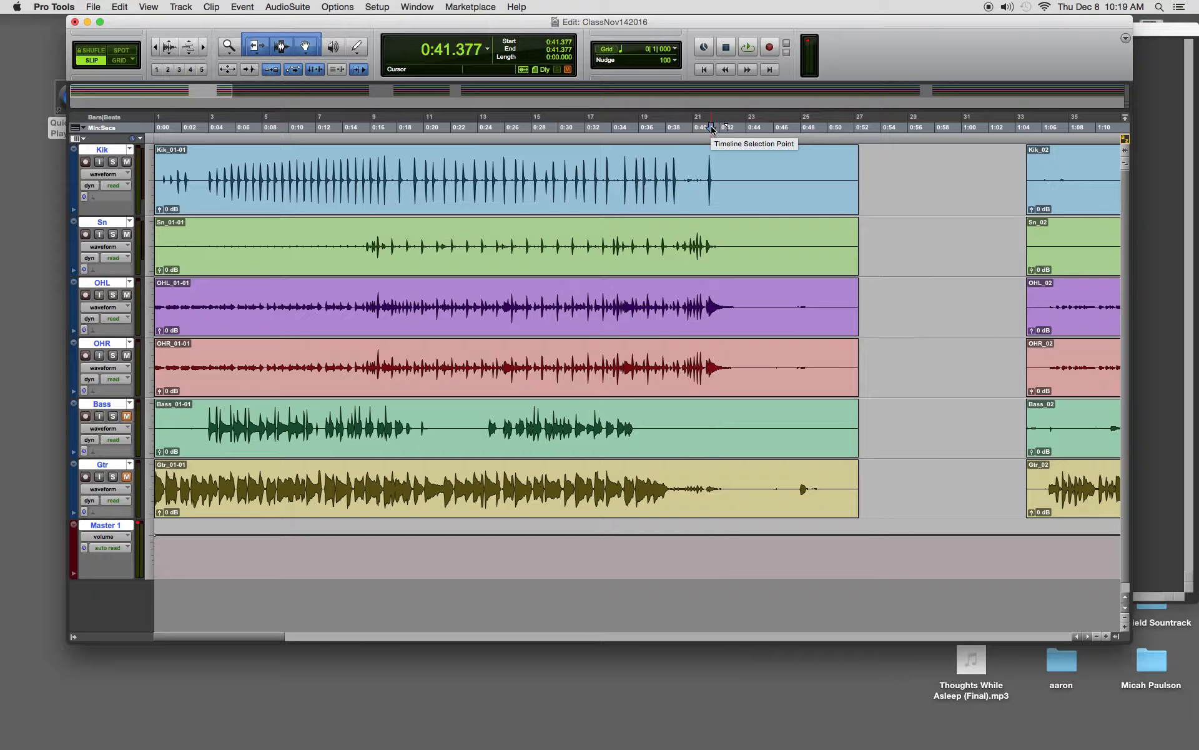
{"action": "key", "text": "space"}
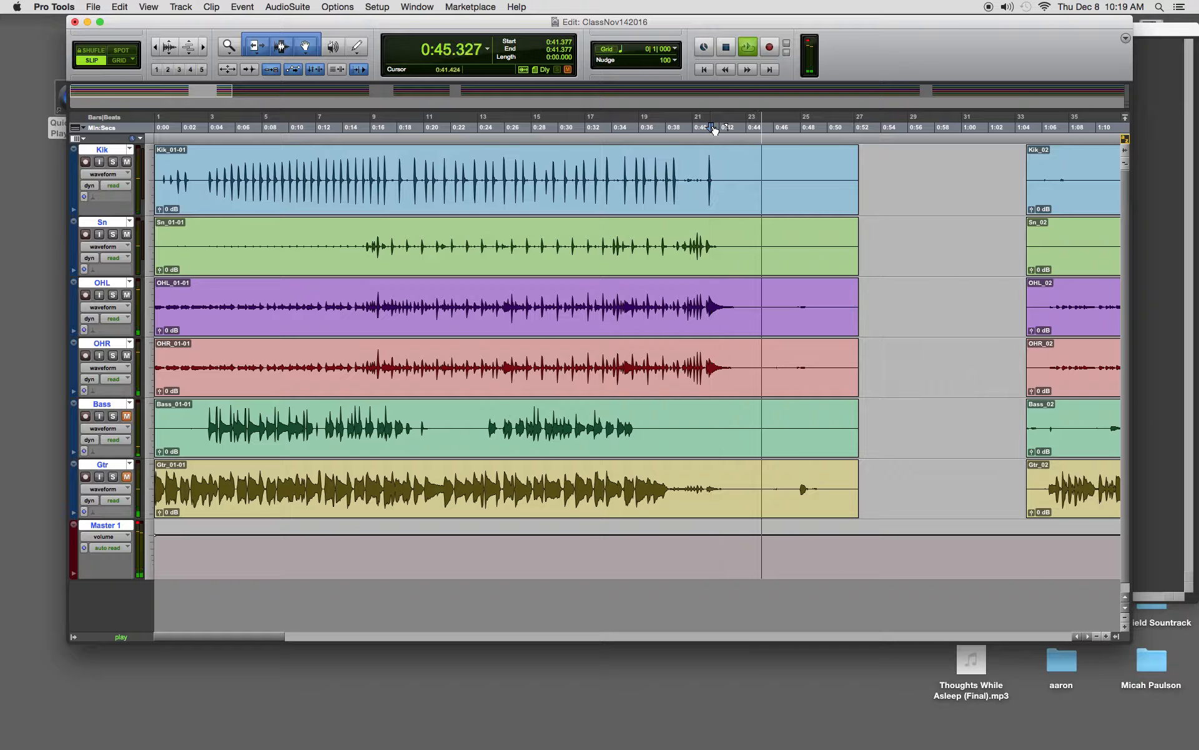
{"action": "key", "text": "space"}
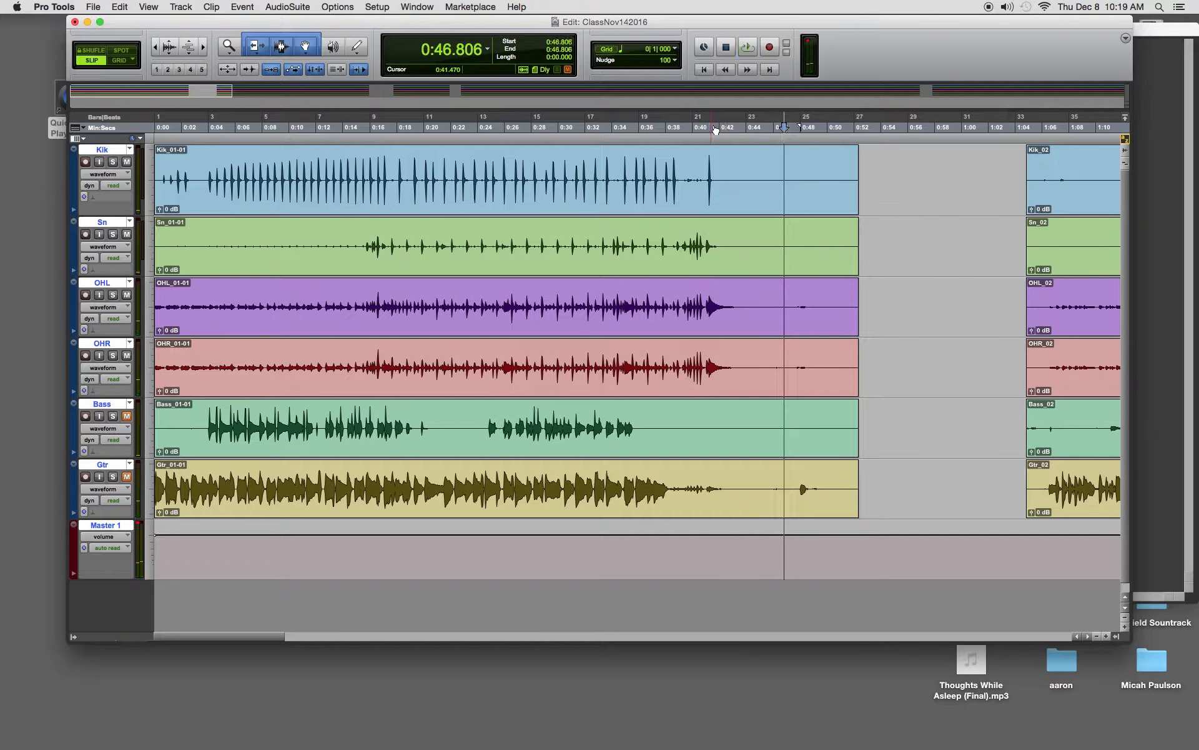
Select the first take's clips on all tracks and trim their end to about 0:44.95
{"action": "left_click", "coordinate": [684, 207]}
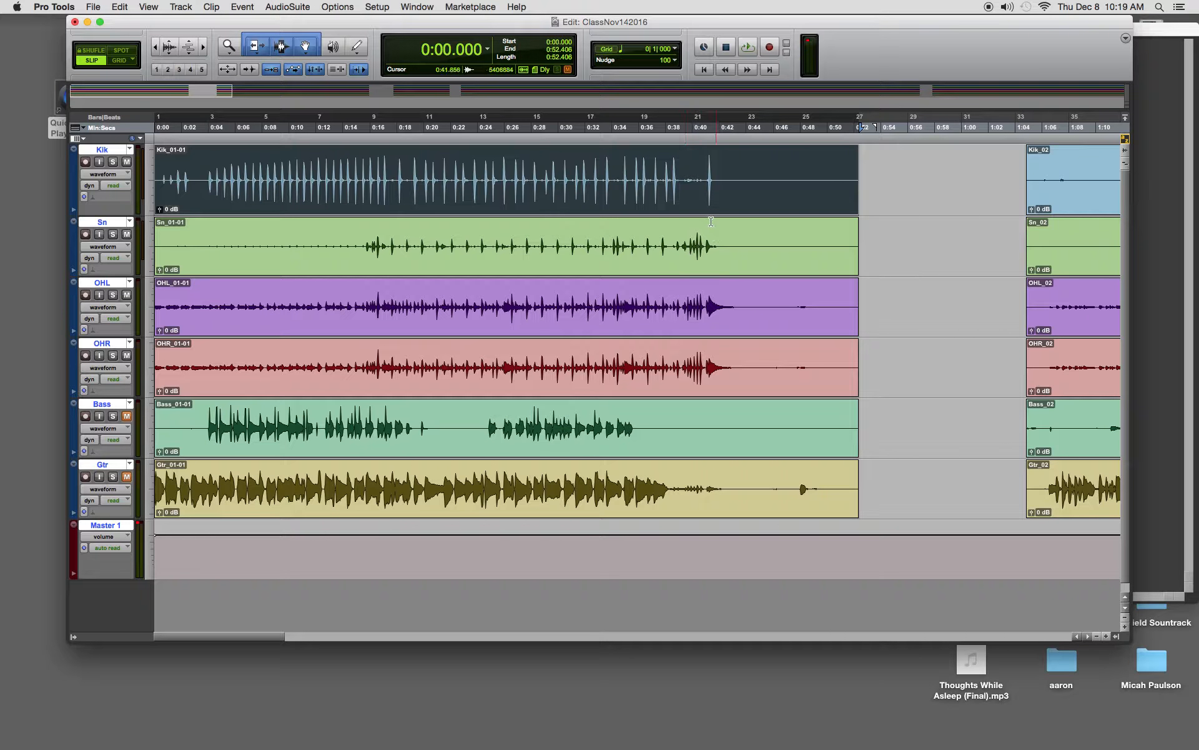
{"action": "left_click", "coordinate": [720, 196]}
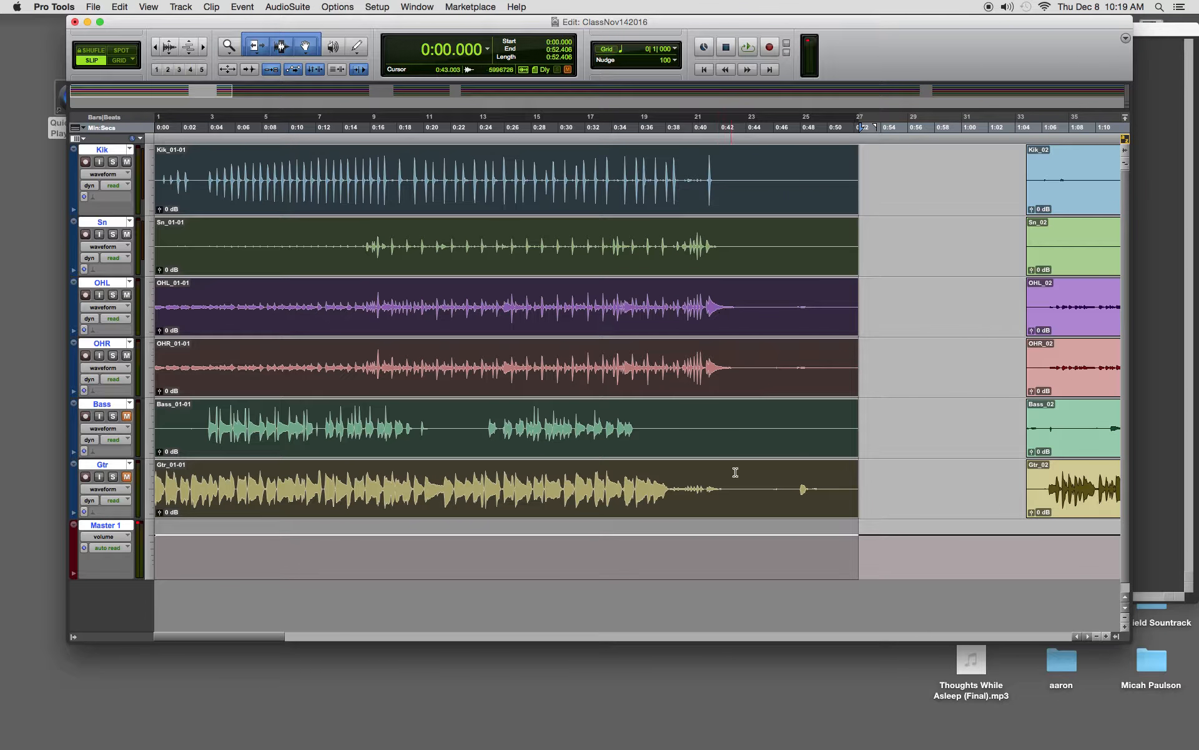
{"action": "left_click_drag", "start_coordinate": [852, 443], "coordinate": [760, 439]}
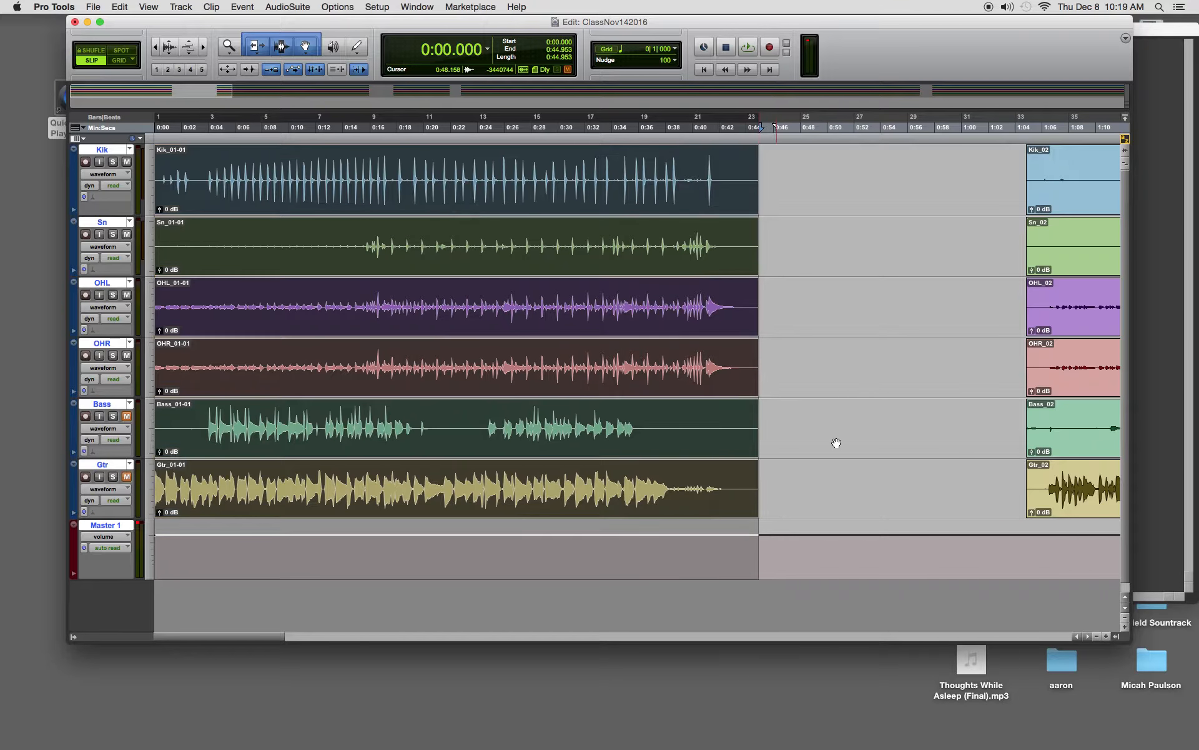
Play the final decay from about 0:42 past the trimmed clip end to check the cutoff
{"action": "left_click", "coordinate": [737, 128]}
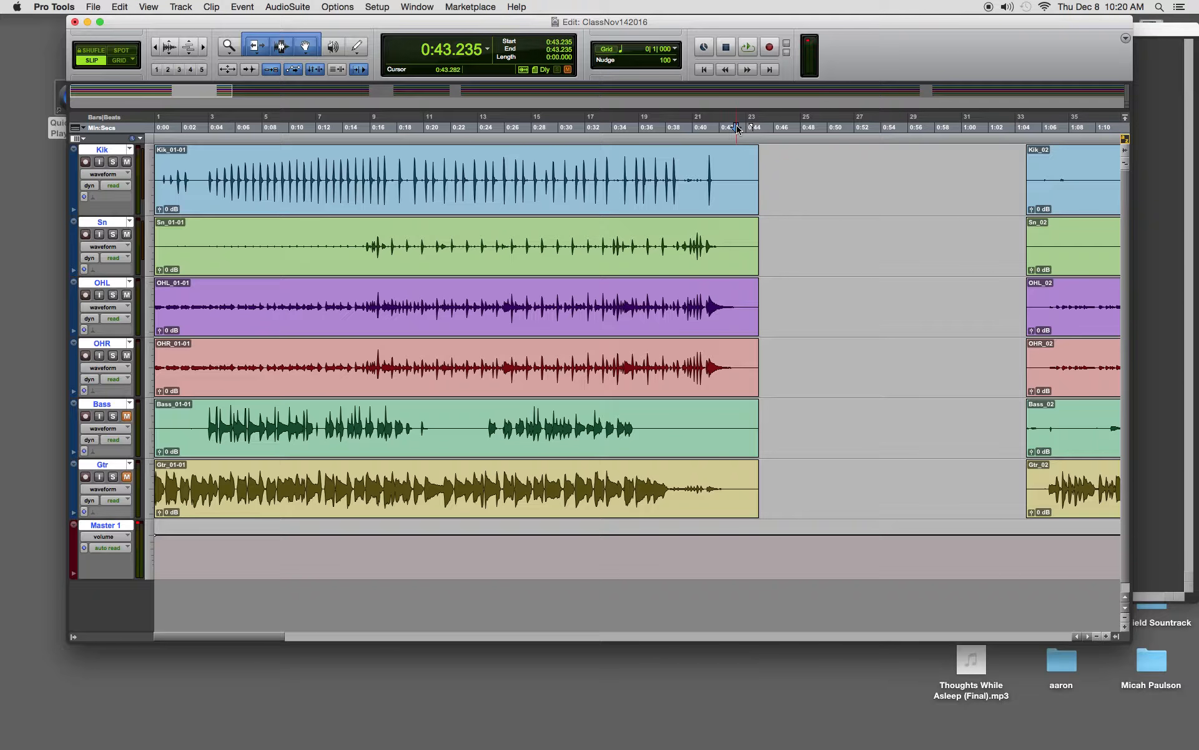
{"action": "key", "text": "super+bracketright"}
{"action": "key", "text": "super+bracketright"}
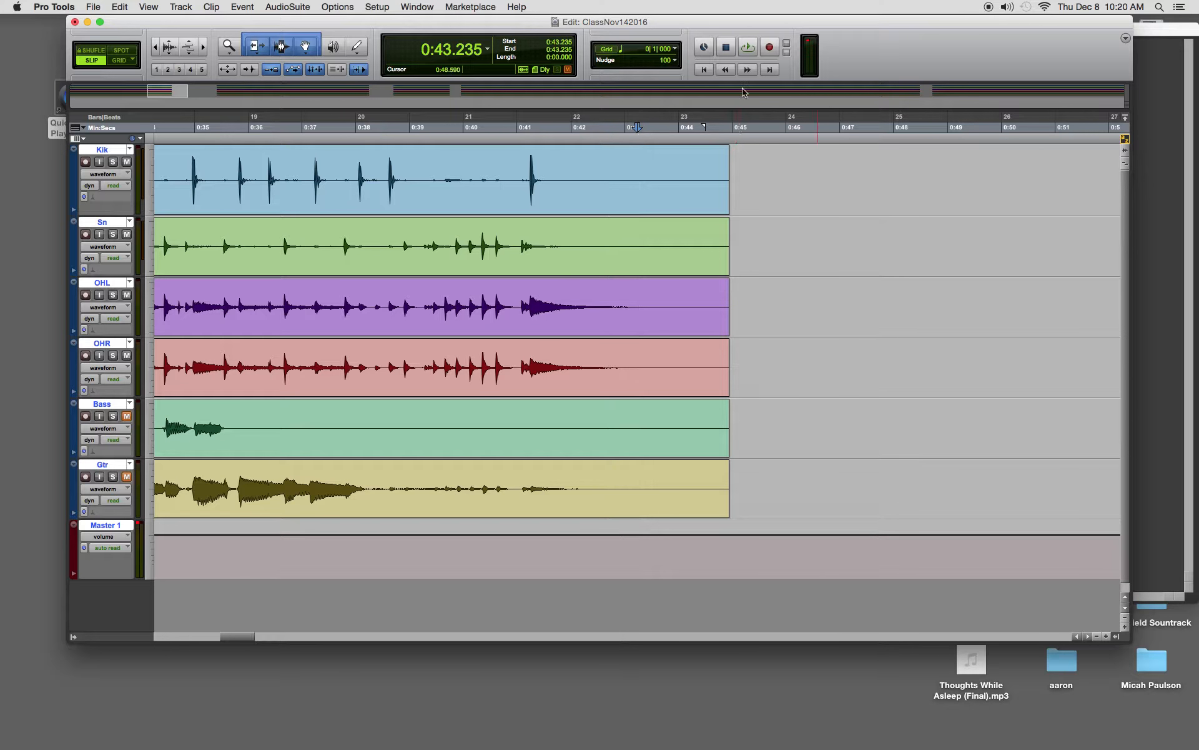
{"action": "left_click", "coordinate": [572, 128]}
{"action": "key", "text": "space"}
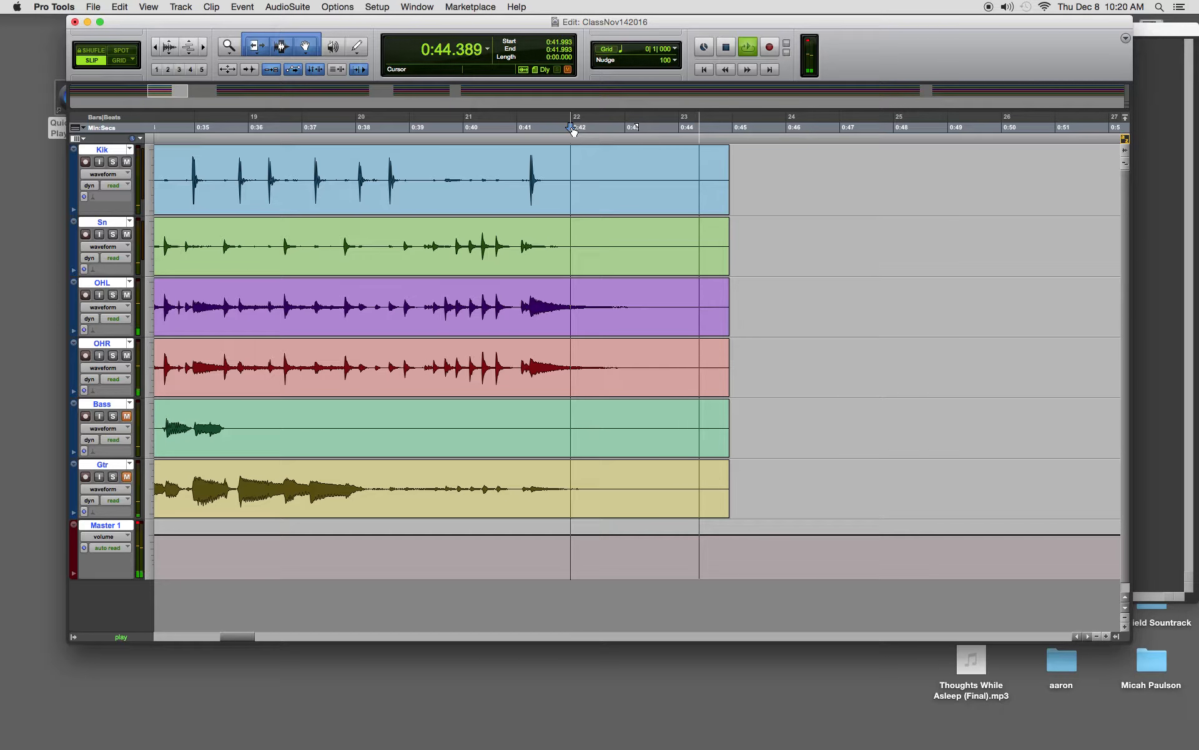
{"action": "key", "text": "space"}
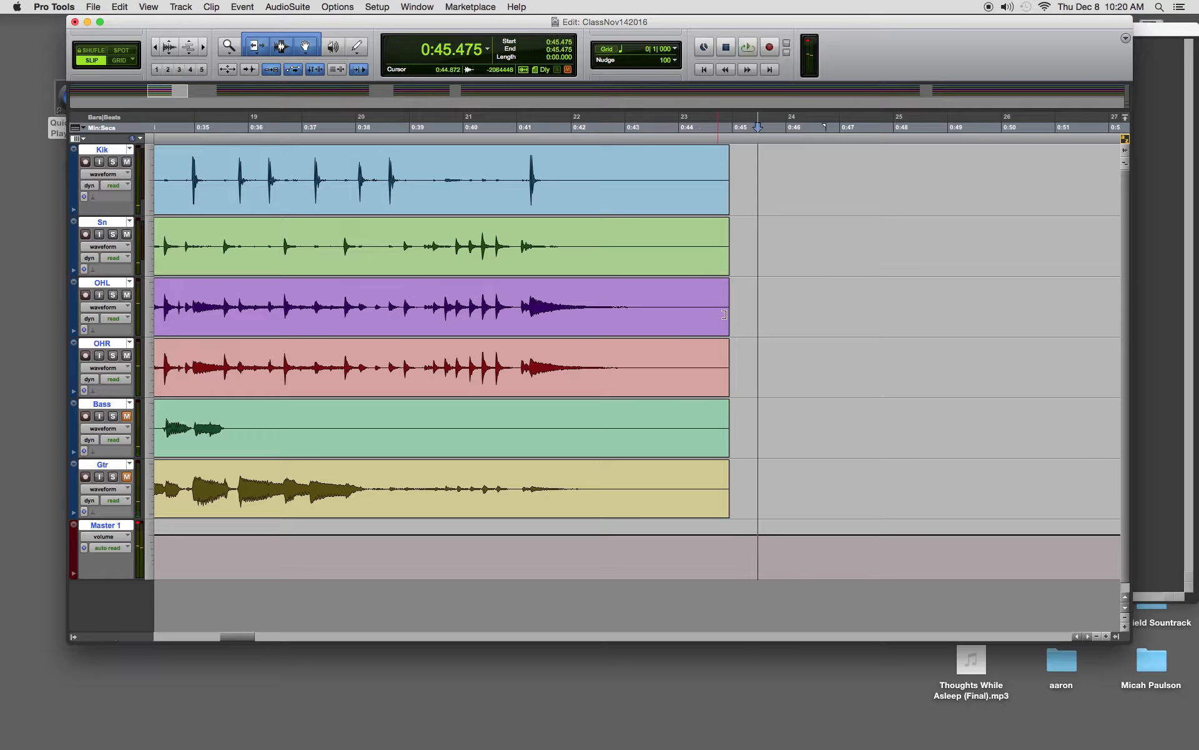
{"action": "left_click", "coordinate": [702, 200]}
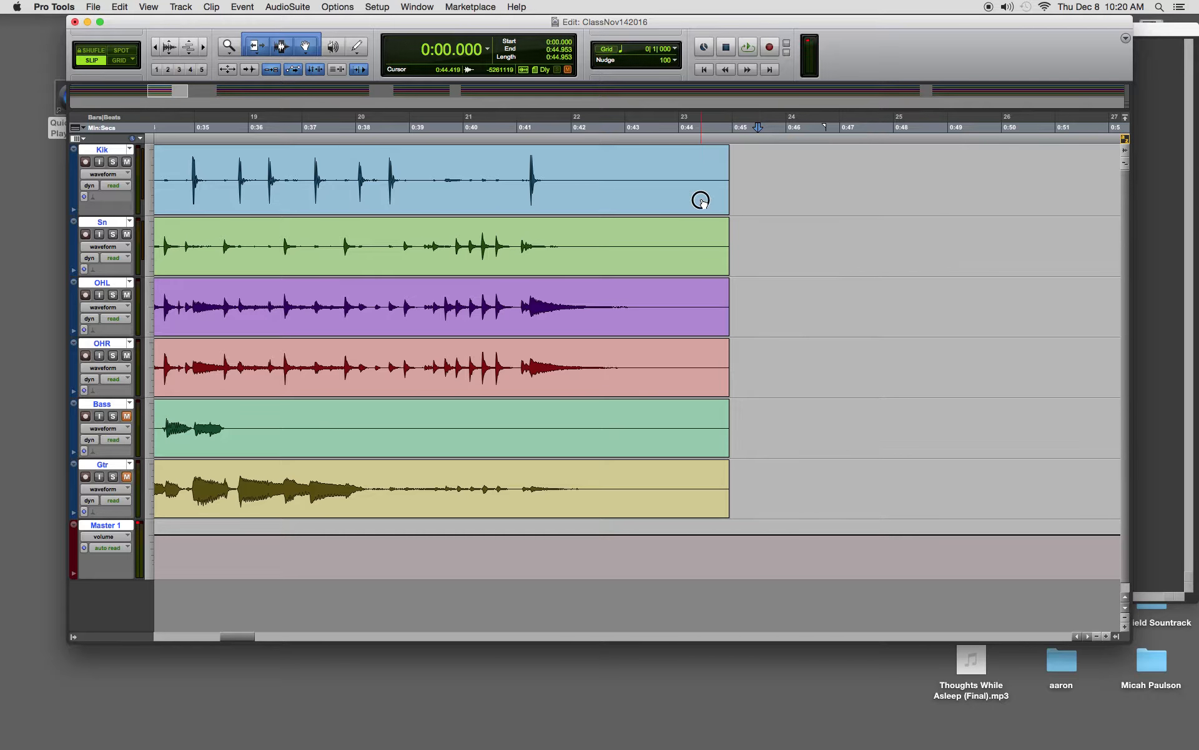
{"action": "left_click_drag", "start_coordinate": [724, 260], "coordinate": [713, 260]}
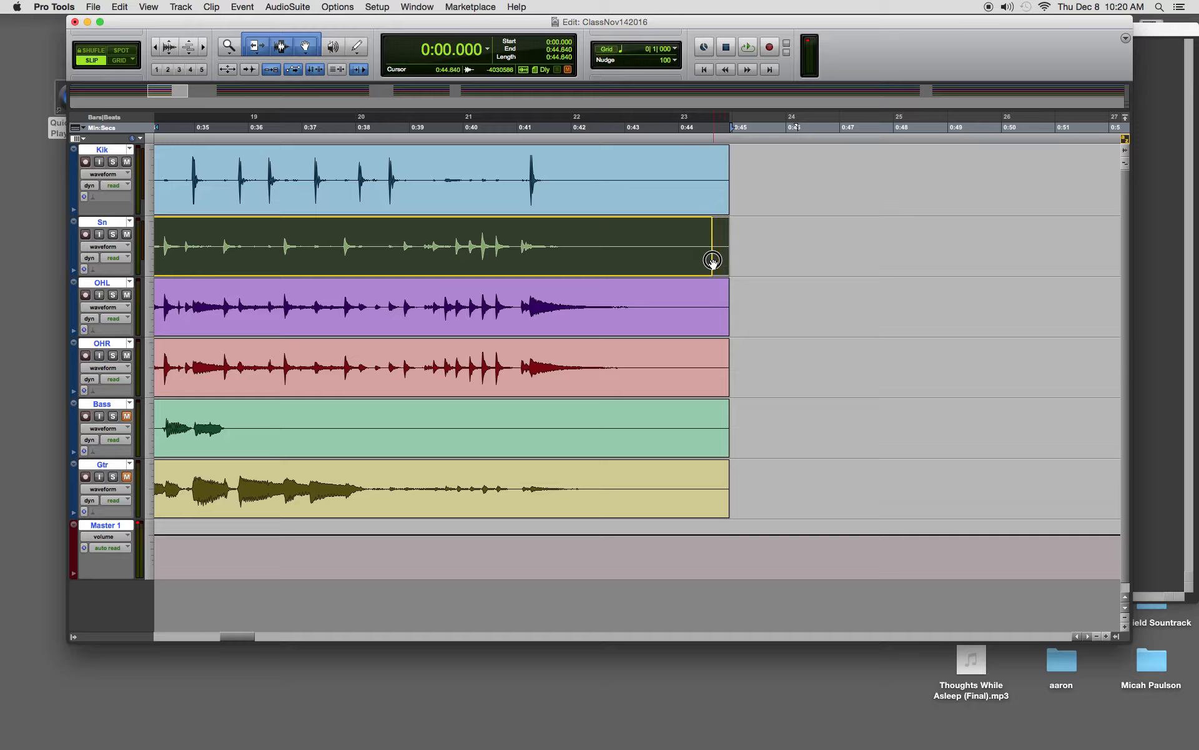
{"action": "key", "text": "super+z"}
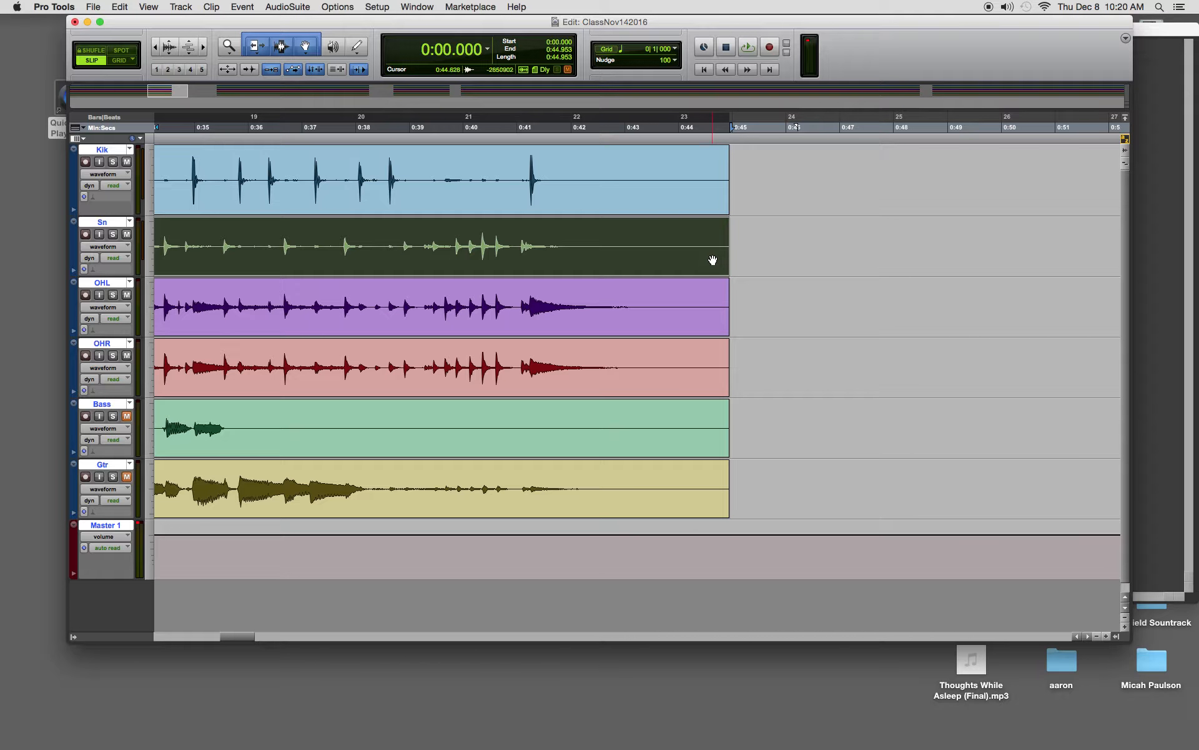
Trim the end of the first take's clips on all tracks to about 0:44.373, playing from 0:43.850 to check the cutoff
{"action": "left_click", "coordinate": [690, 205]}
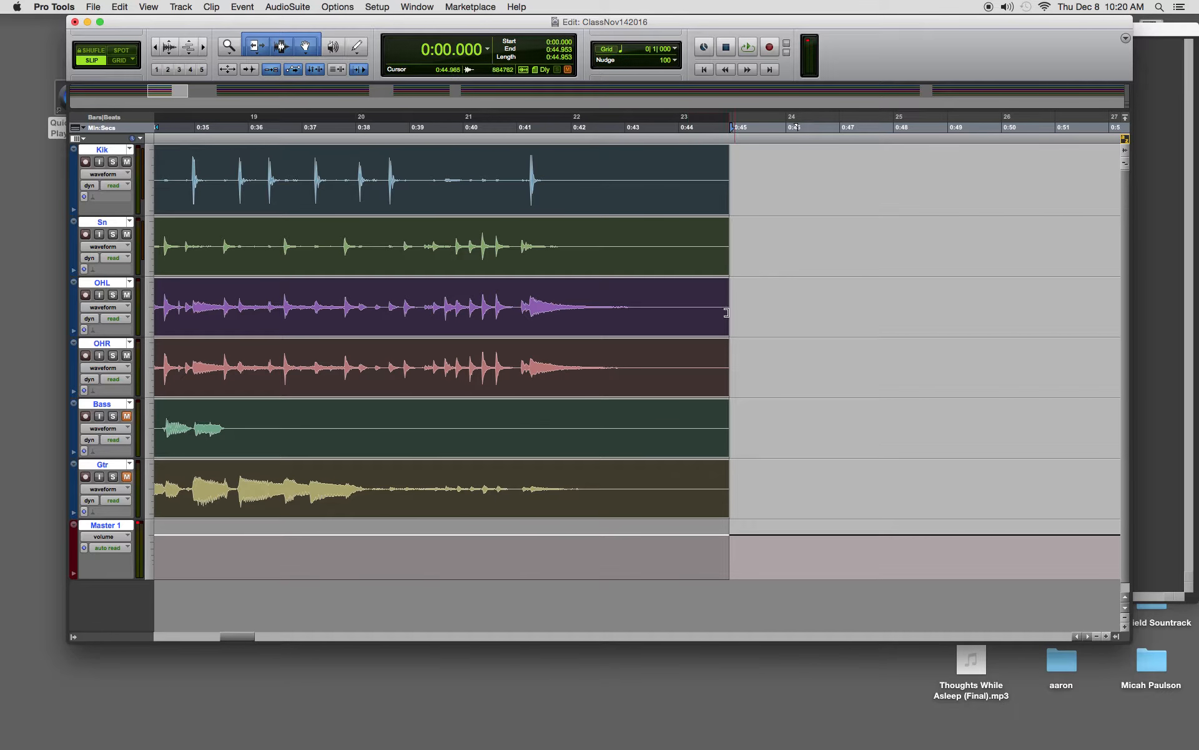
{"action": "left_click_drag", "start_coordinate": [727, 315], "coordinate": [708, 318]}
{"action": "left_click", "coordinate": [671, 129]}
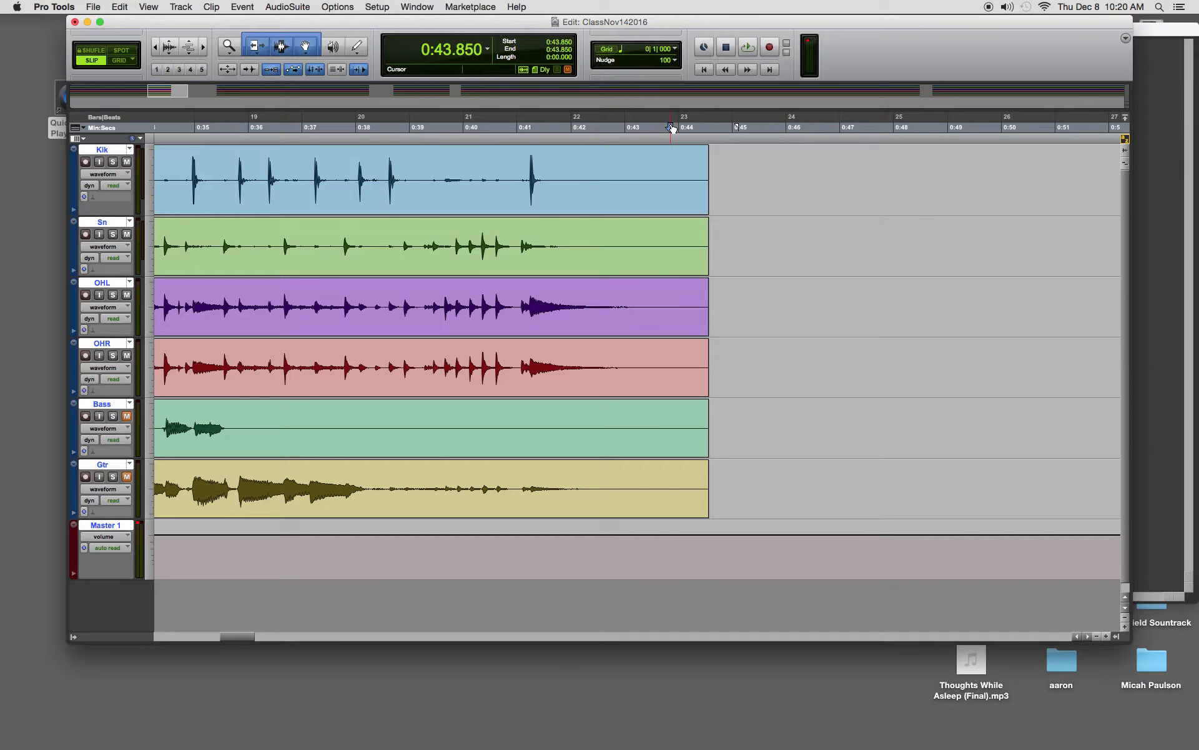
{"action": "key", "text": "space"}
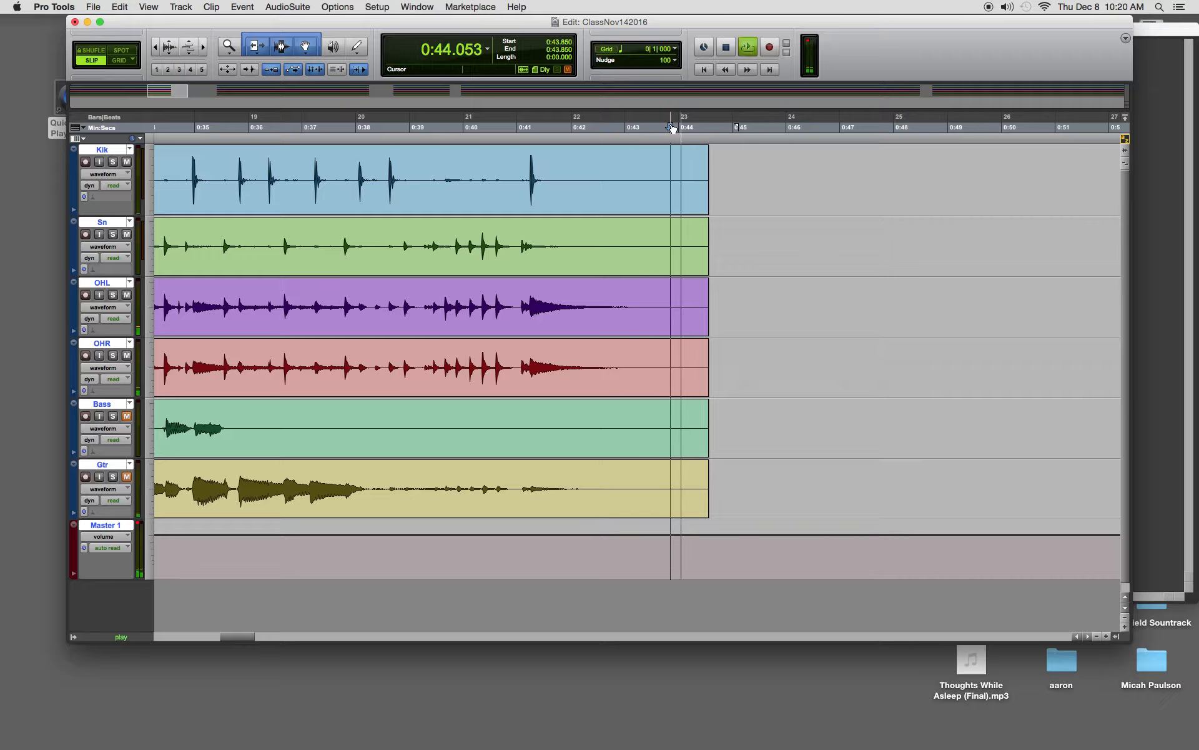
{"action": "key", "text": "space"}
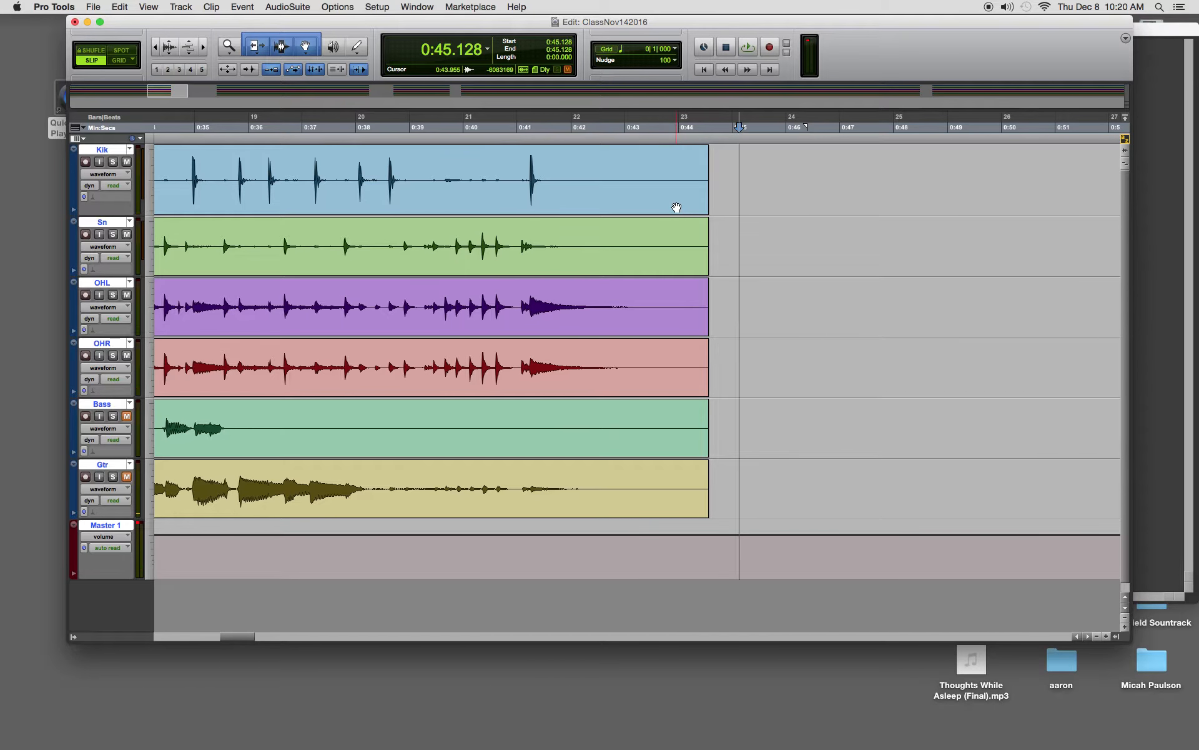
{"action": "key", "text": "super+a"}
{"action": "left_click_drag", "start_coordinate": [704, 257], "coordinate": [697, 259]}
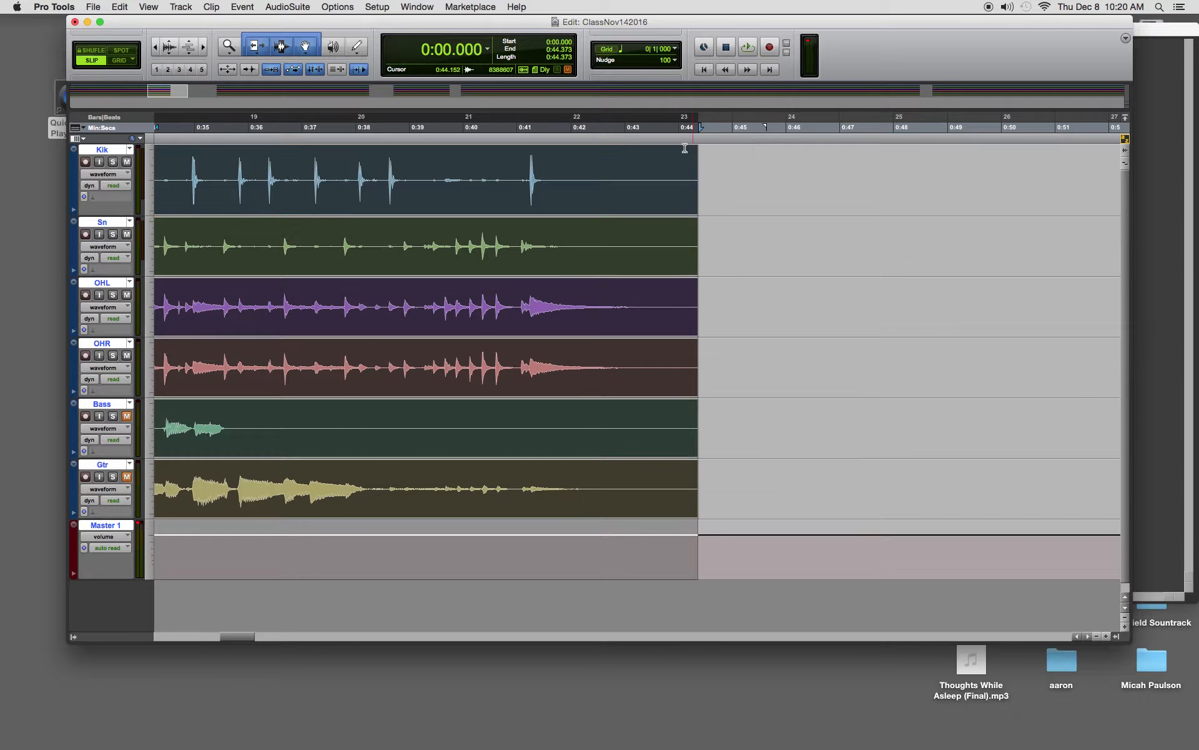
Fade out the ends of the first take's clips on all tracks from about 0:43.781, with an Equal Power slope and Standard shape
{"action": "left_click", "coordinate": [589, 128]}
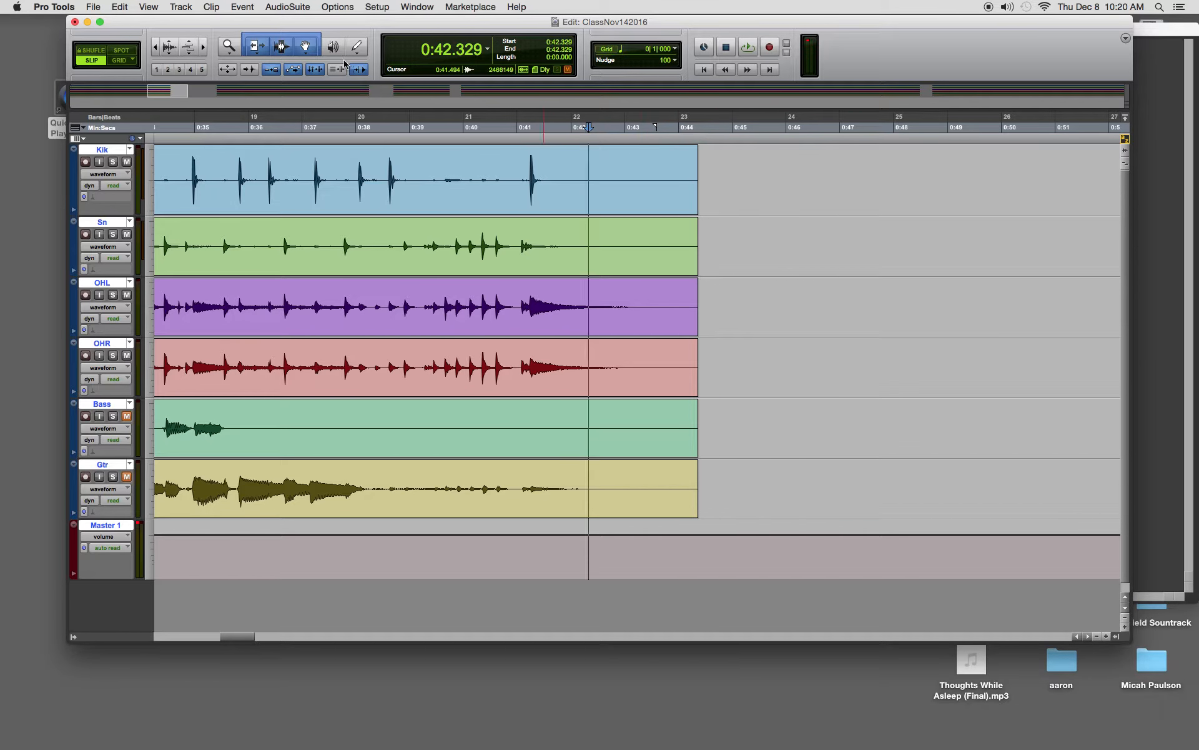
{"action": "left_click", "coordinate": [705, 180]}
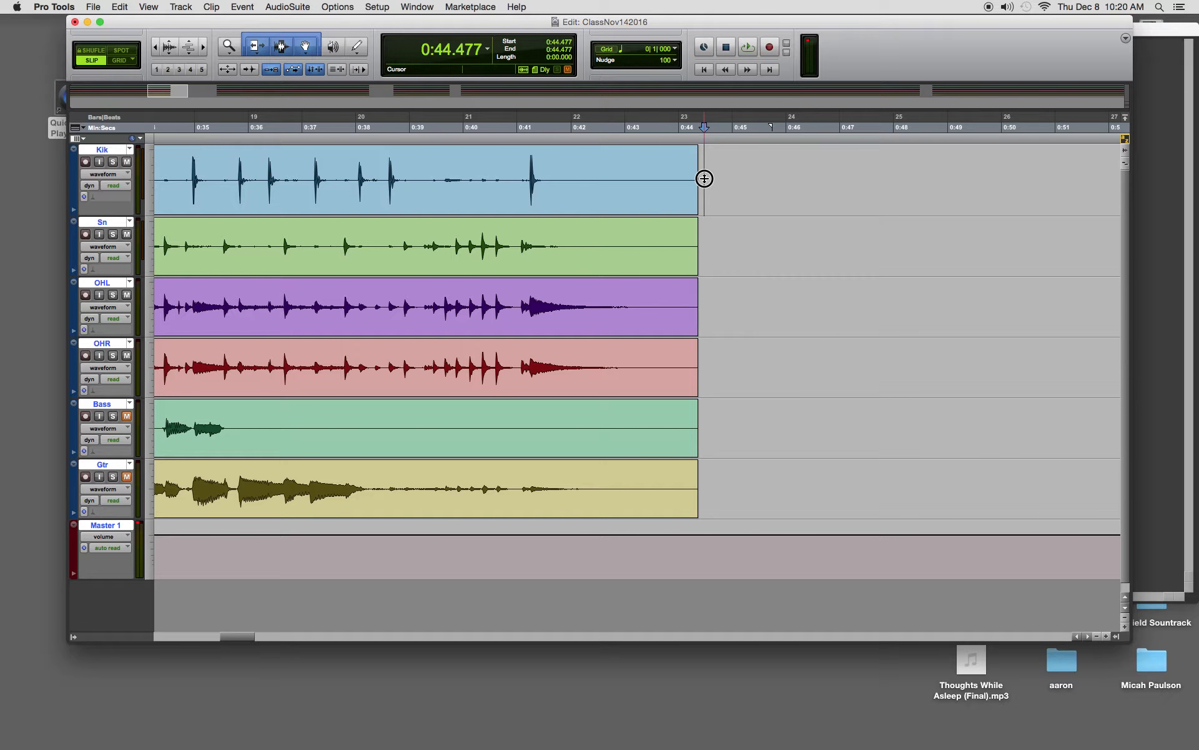
{"action": "left_click_drag", "start_coordinate": [704, 179], "coordinate": [667, 520]}
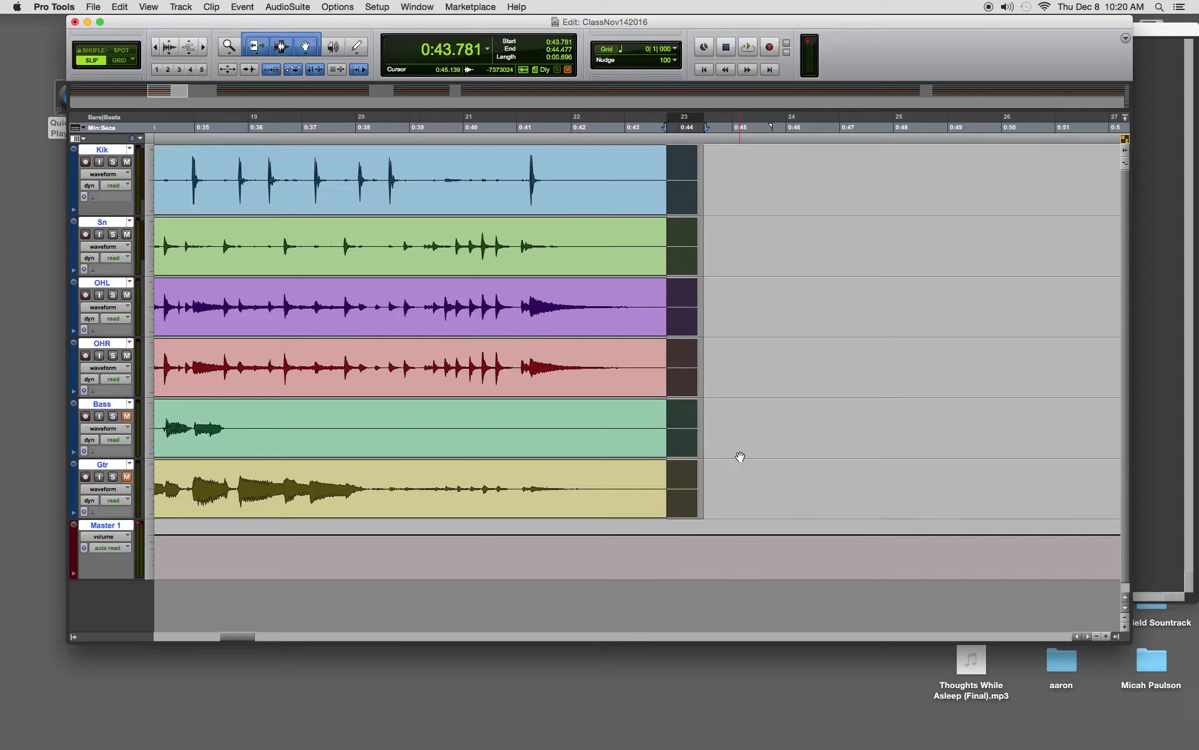
{"action": "key", "text": "super+f"}
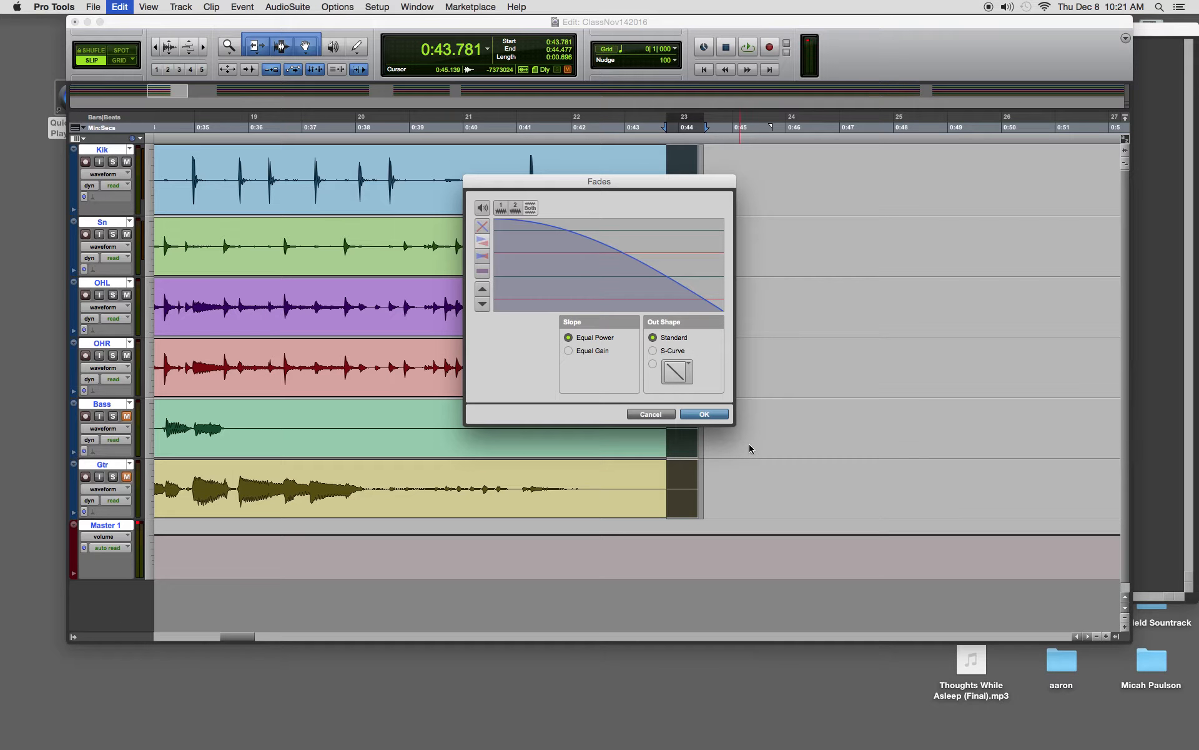
{"action": "left_click", "coordinate": [569, 351]}
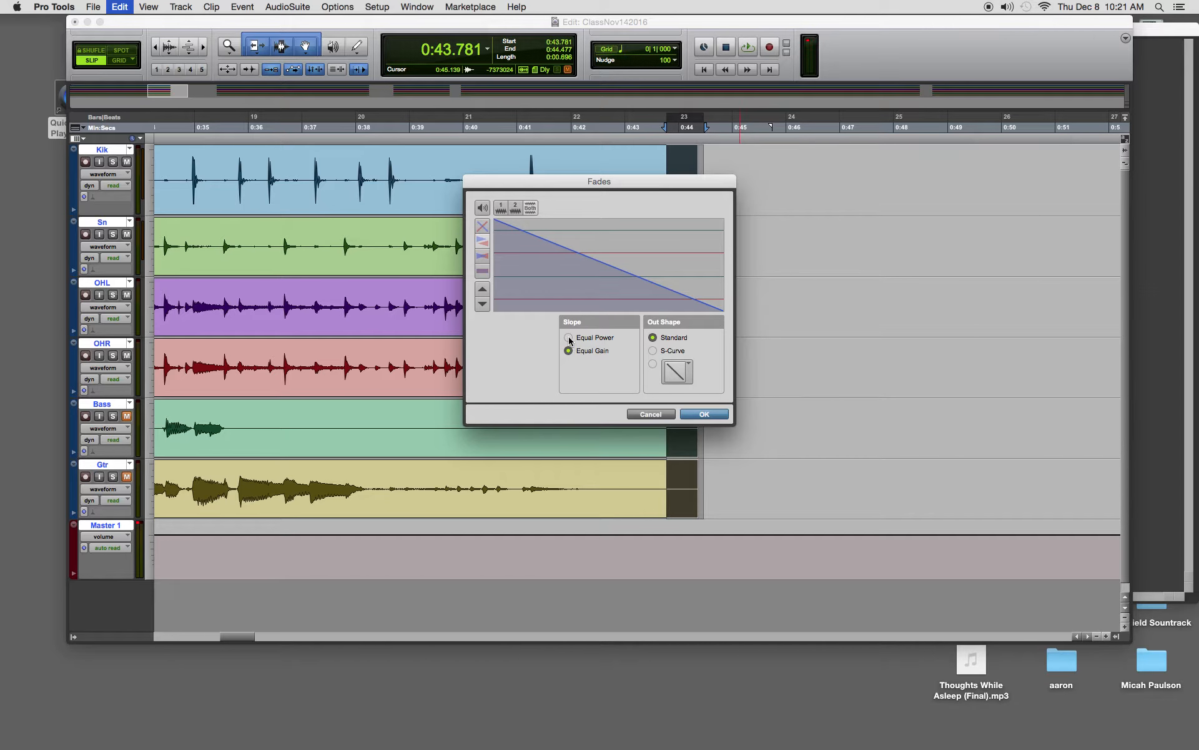
{"action": "left_click", "coordinate": [568, 337]}
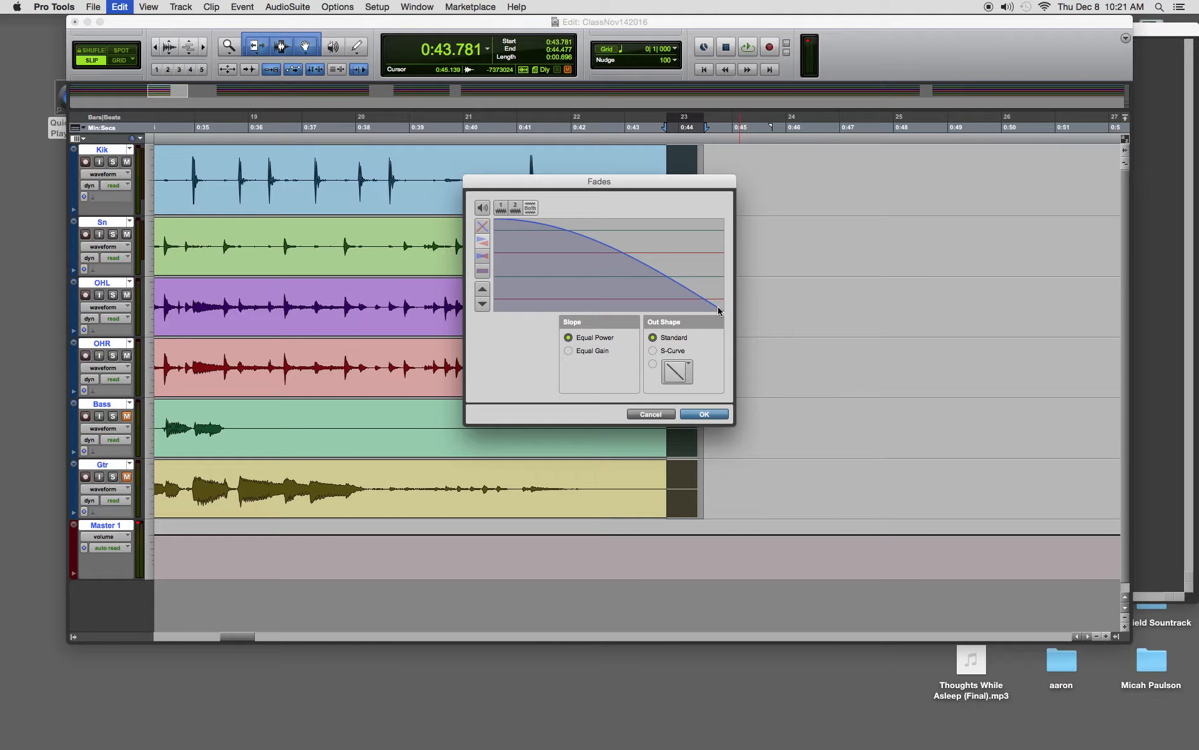
{"action": "left_click", "coordinate": [710, 414]}
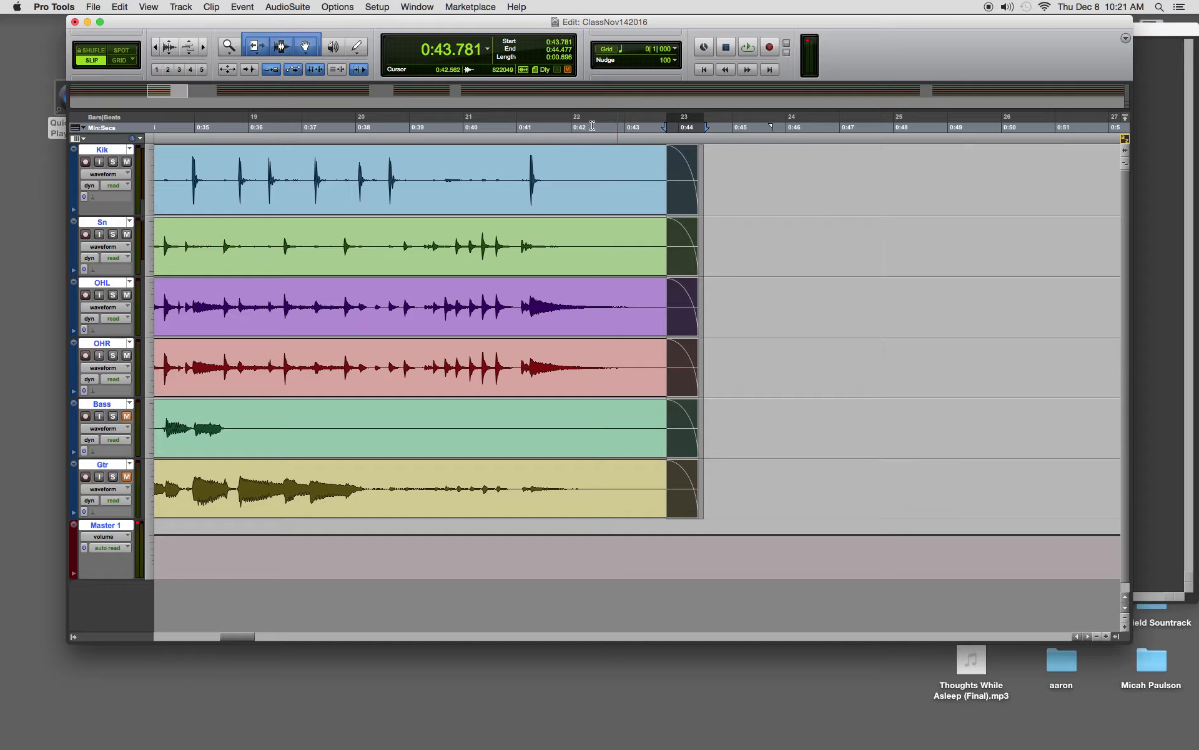
Play the take's ending from about 0:41.958 through the fade-out to check how it sounds
{"action": "left_click", "coordinate": [569, 127]}
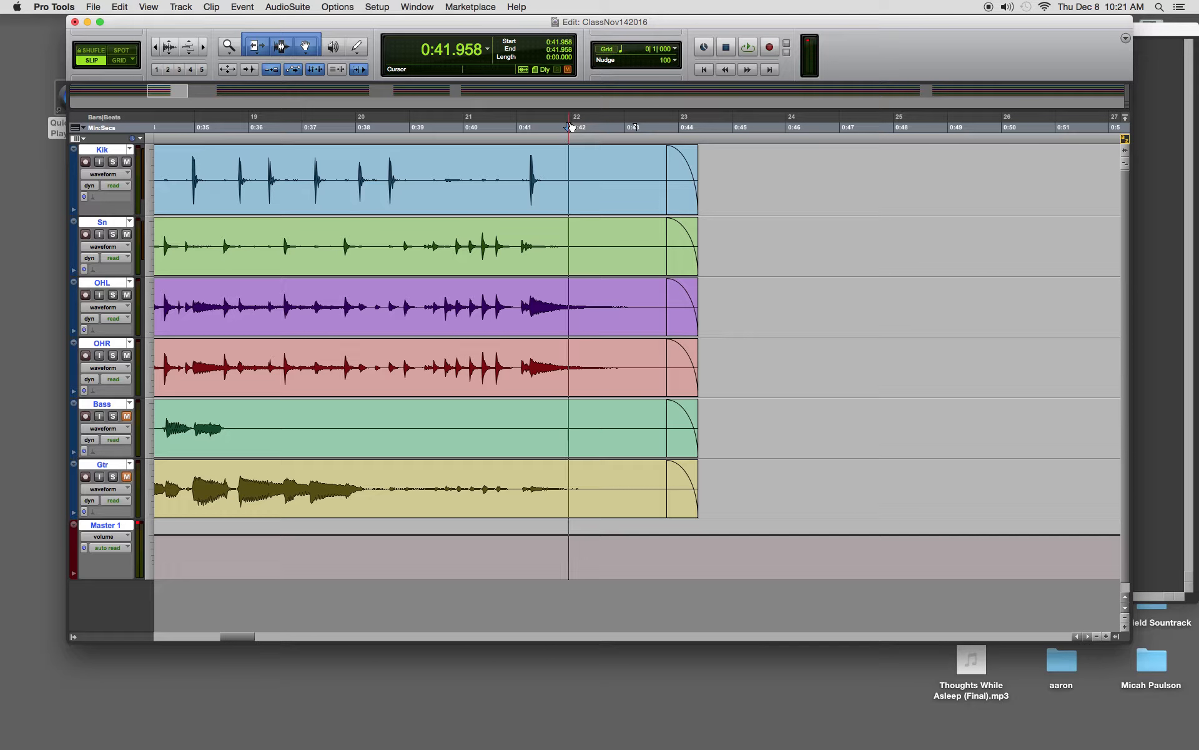
{"action": "key", "text": "space"}
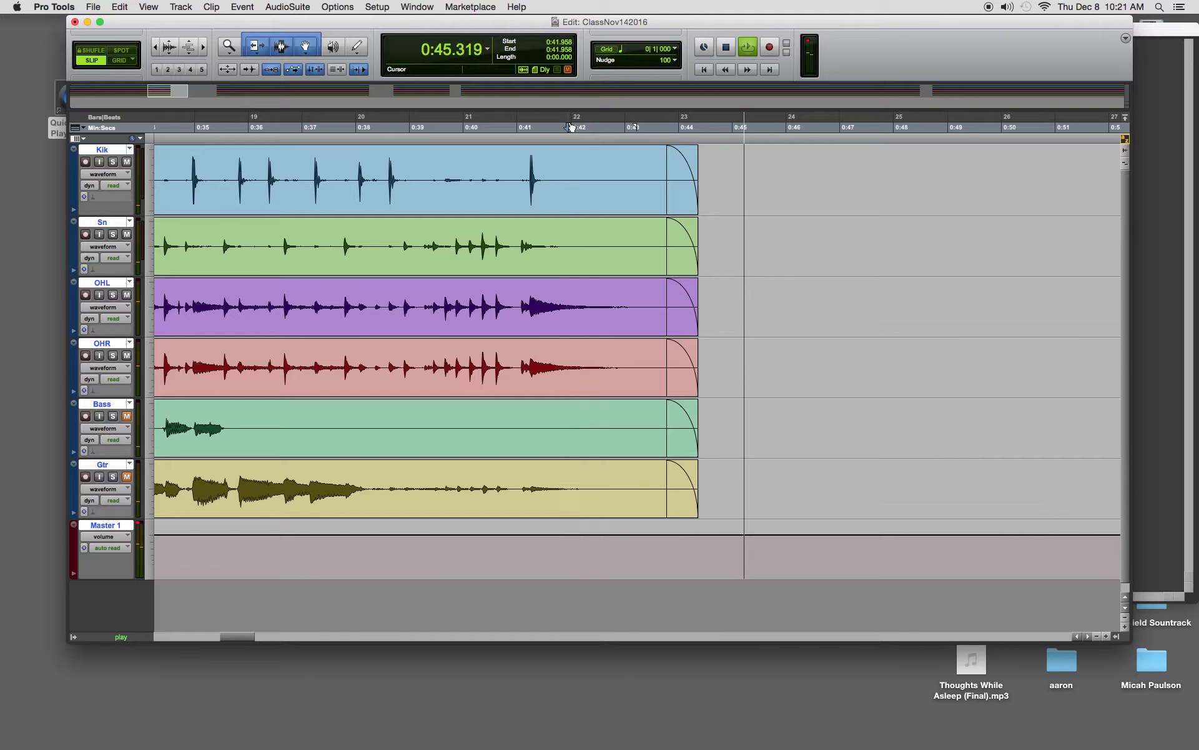
{"action": "key", "text": "space"}
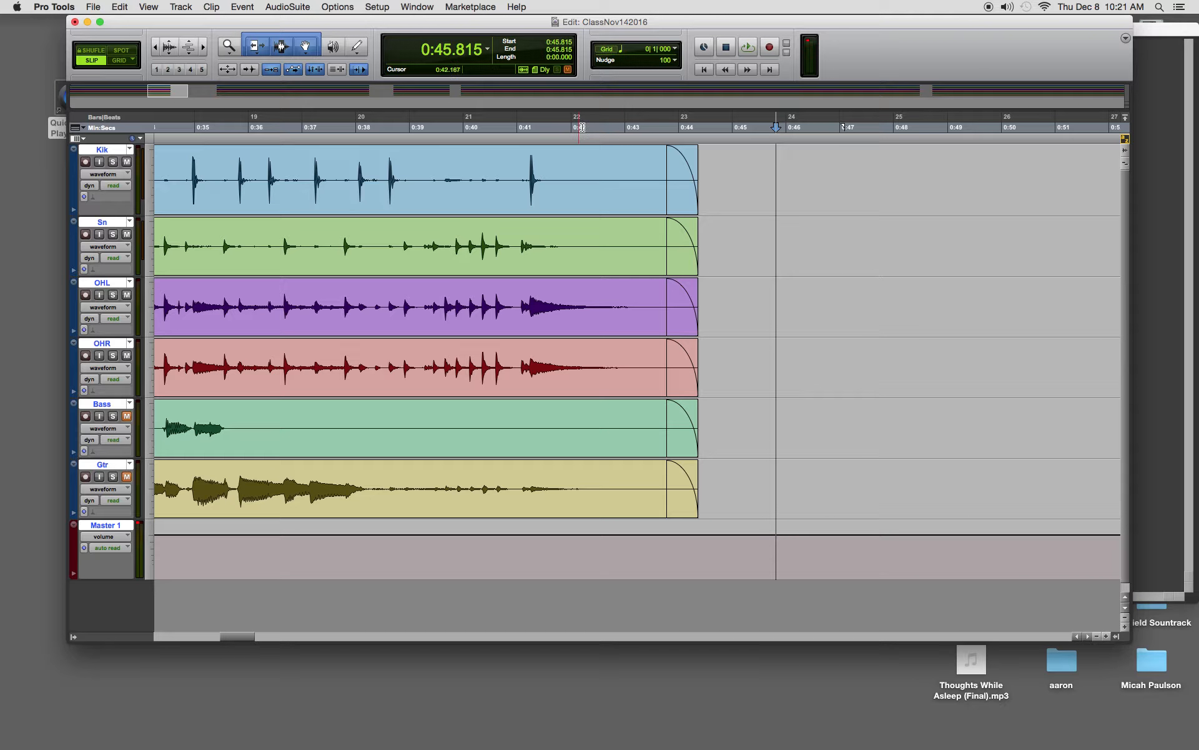
Select the first take's clips on all tracks, from 0:00.000 to 0:44.373, as the range to bounce
{"action": "key", "text": "super+bracketleft"}
{"action": "key", "text": "super+bracketleft"}
{"action": "key", "text": "super+bracketleft"}
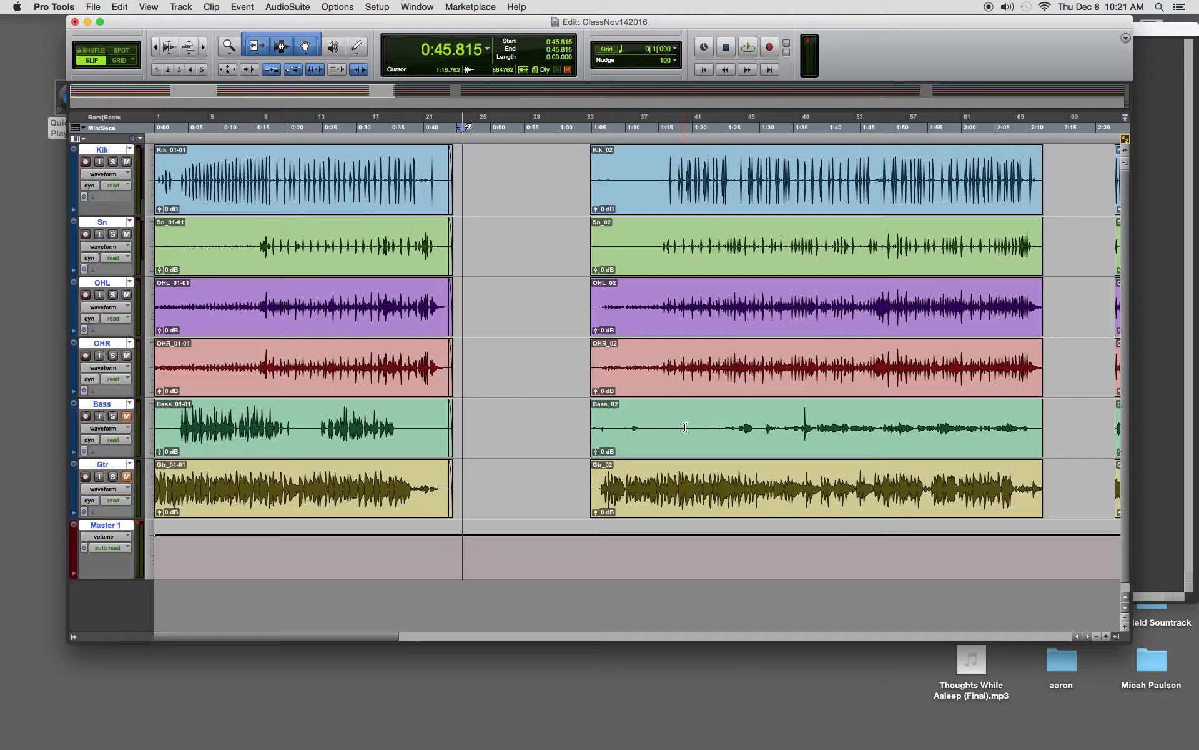
{"action": "key", "text": "super+bracketleft"}
{"action": "key", "text": "super+bracketleft"}
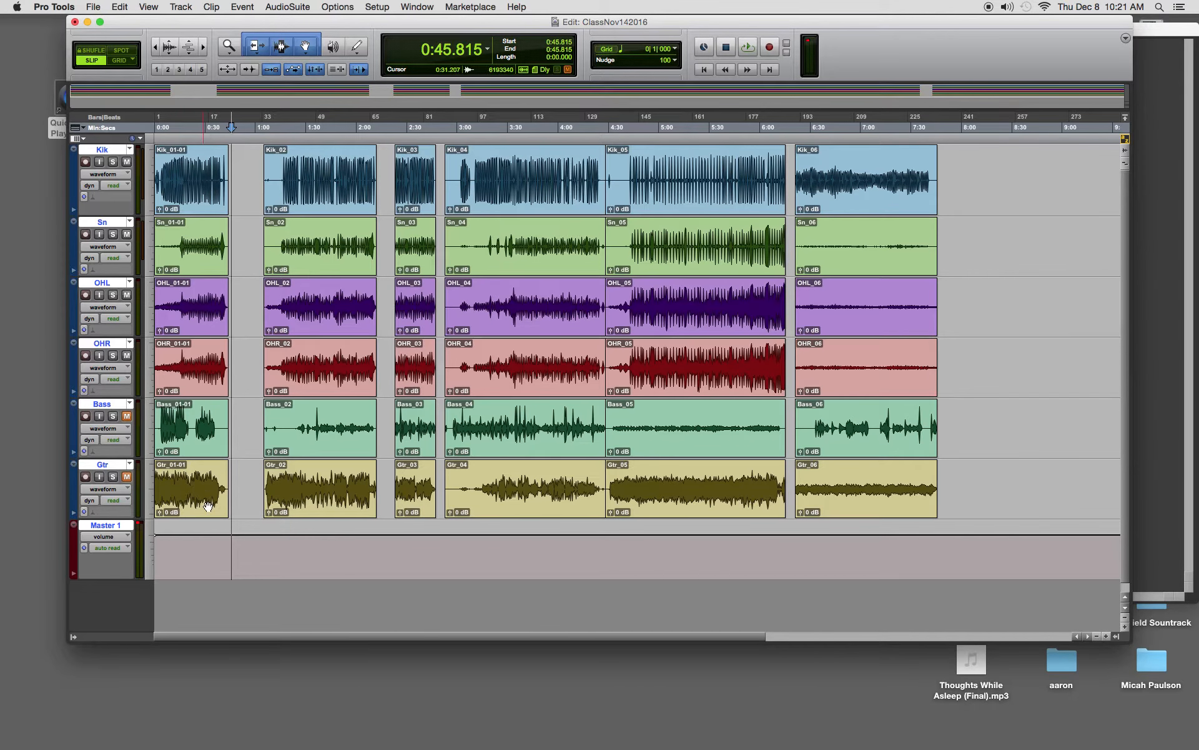
{"action": "left_click", "coordinate": [197, 202]}
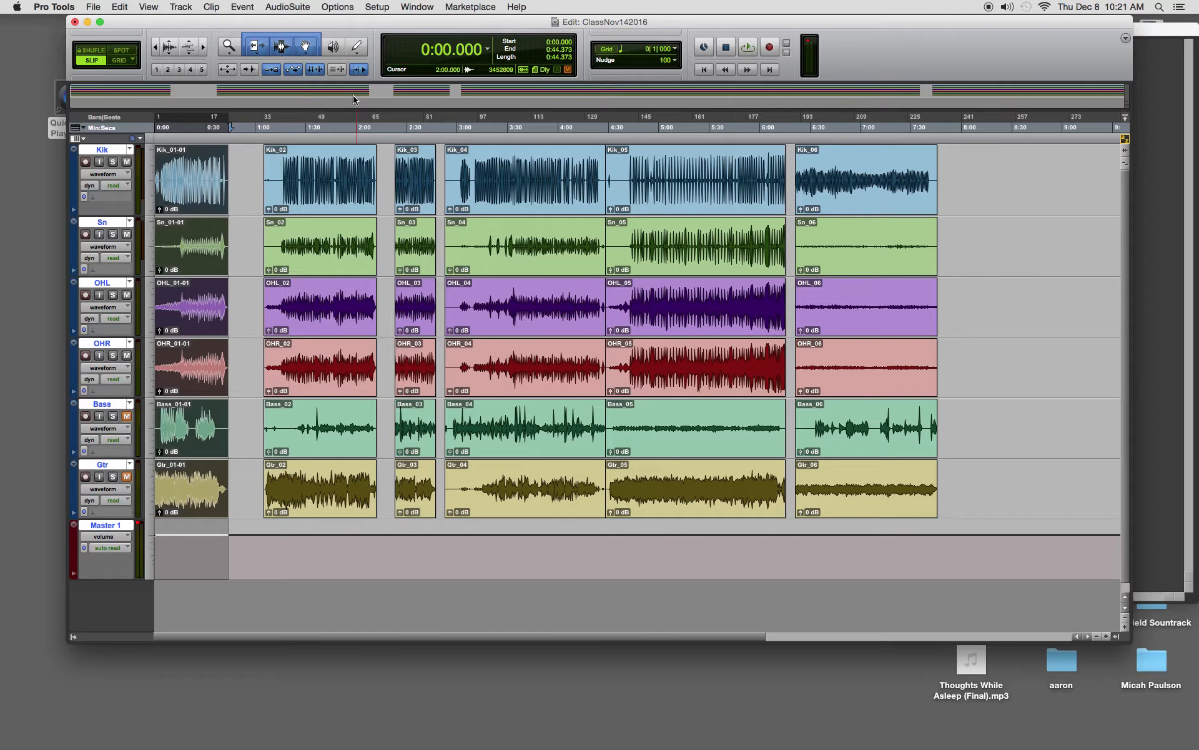
{"action": "left_click", "coordinate": [239, 190]}
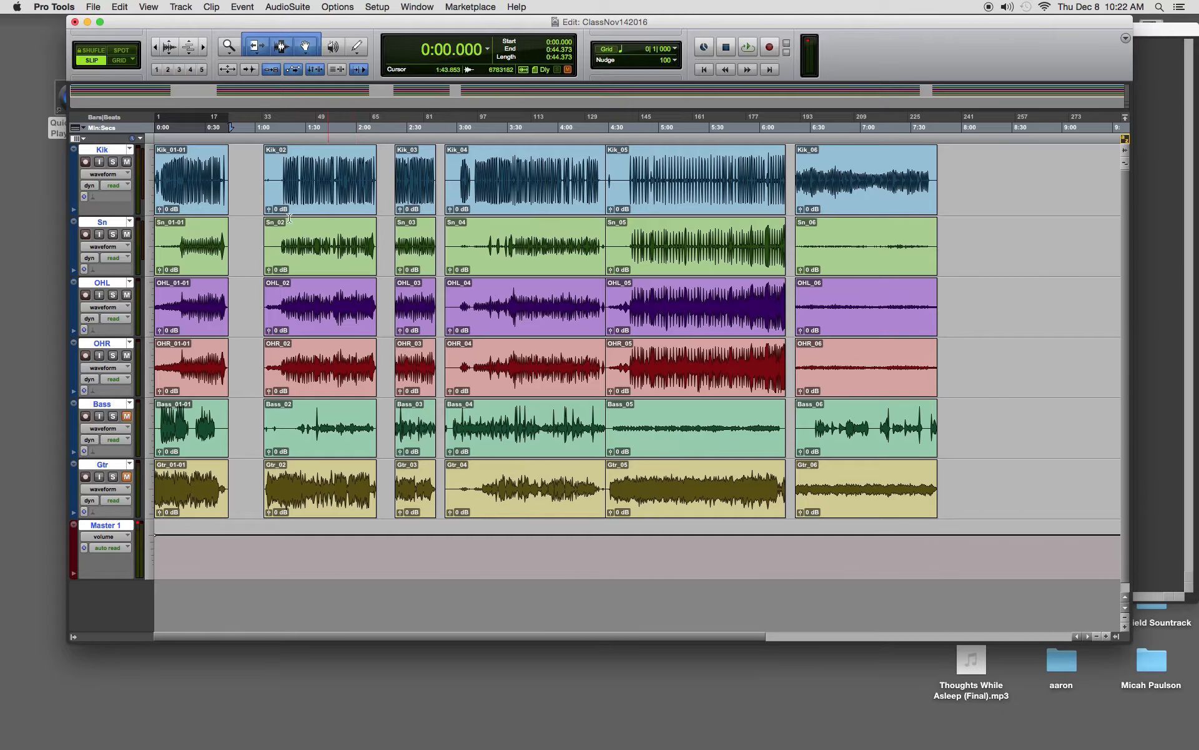
{"action": "left_click", "coordinate": [199, 203]}
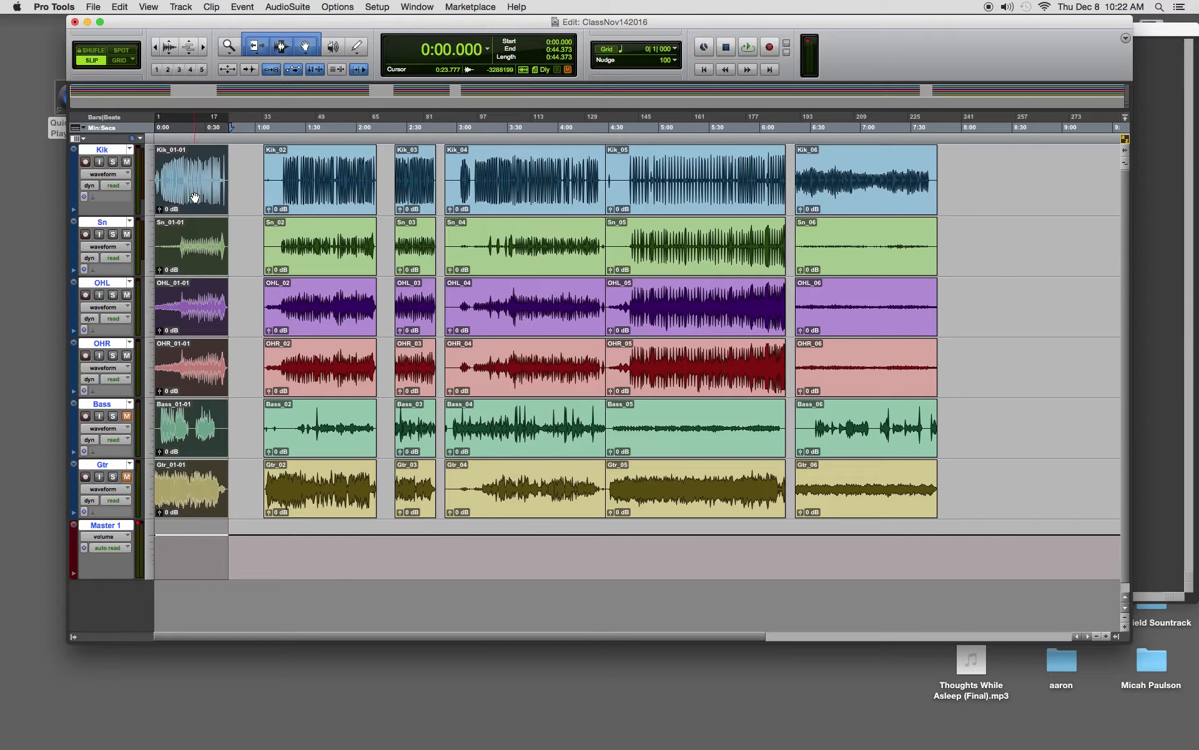
Set up a bounce to disk of the selection as an interleaved WAV file with a bit depth of 16 Bit
{"action": "left_click", "coordinate": [91, 6]}
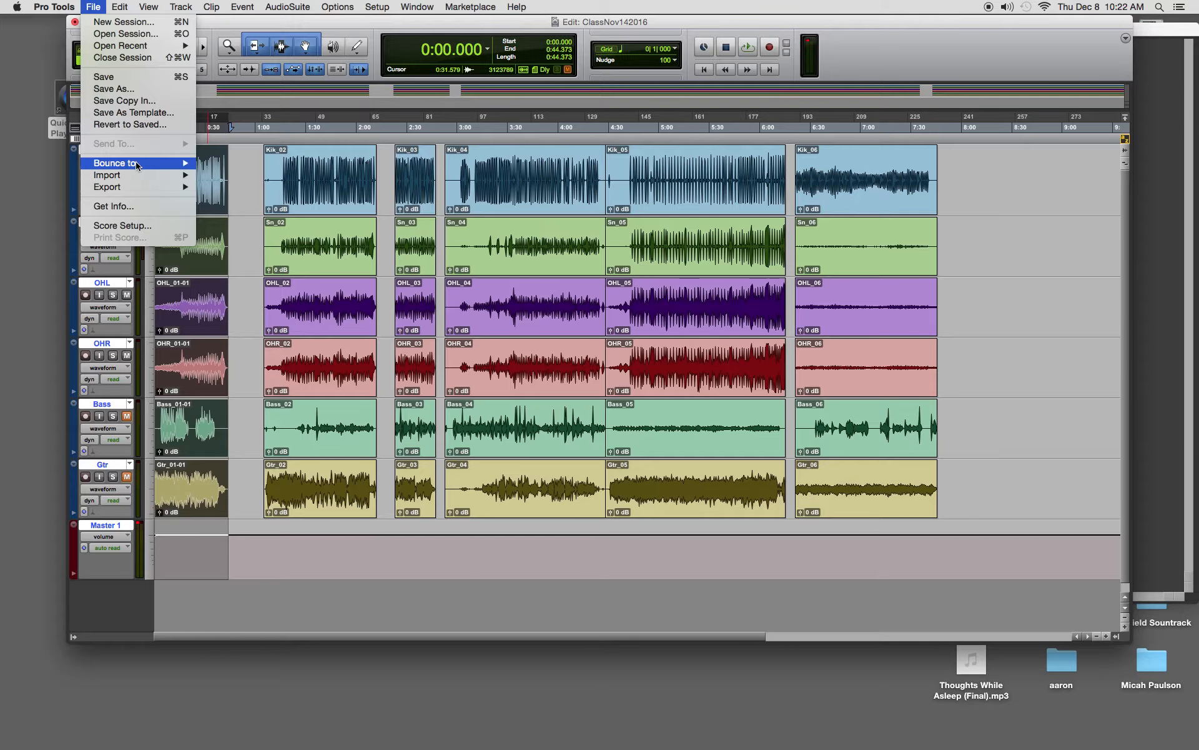
{"action": "mouse_move", "coordinate": [141, 165]}
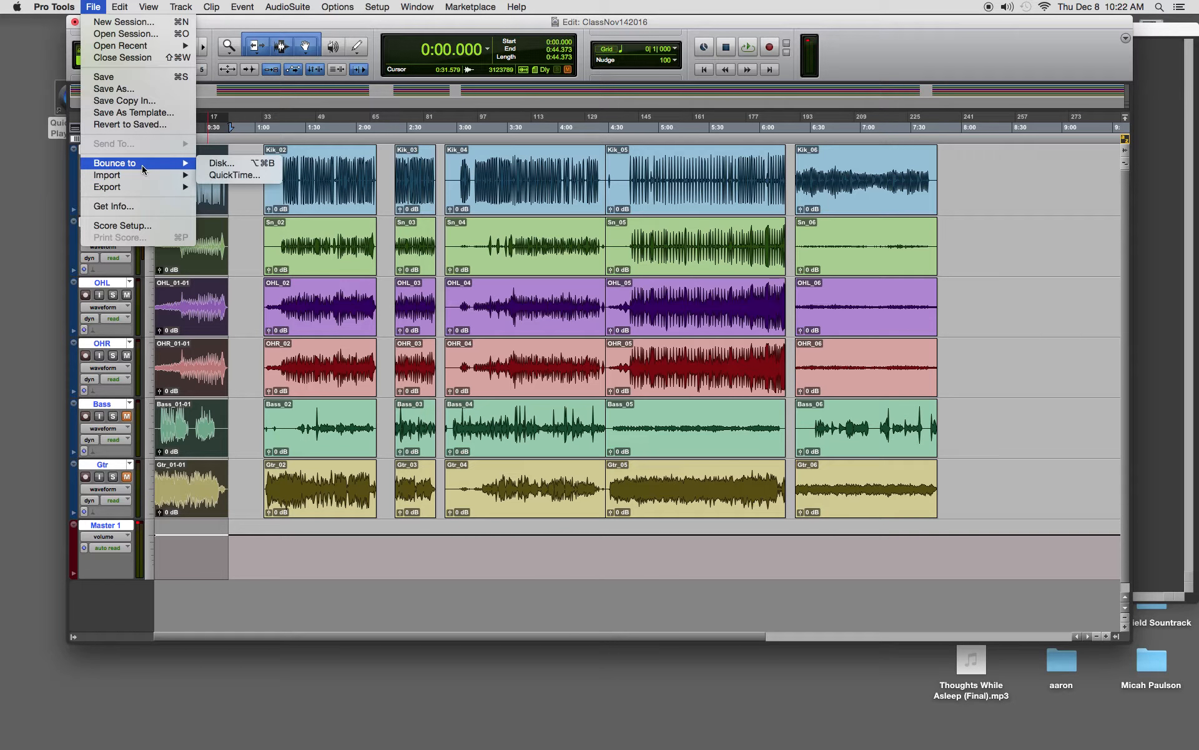
{"action": "left_click", "coordinate": [245, 165]}
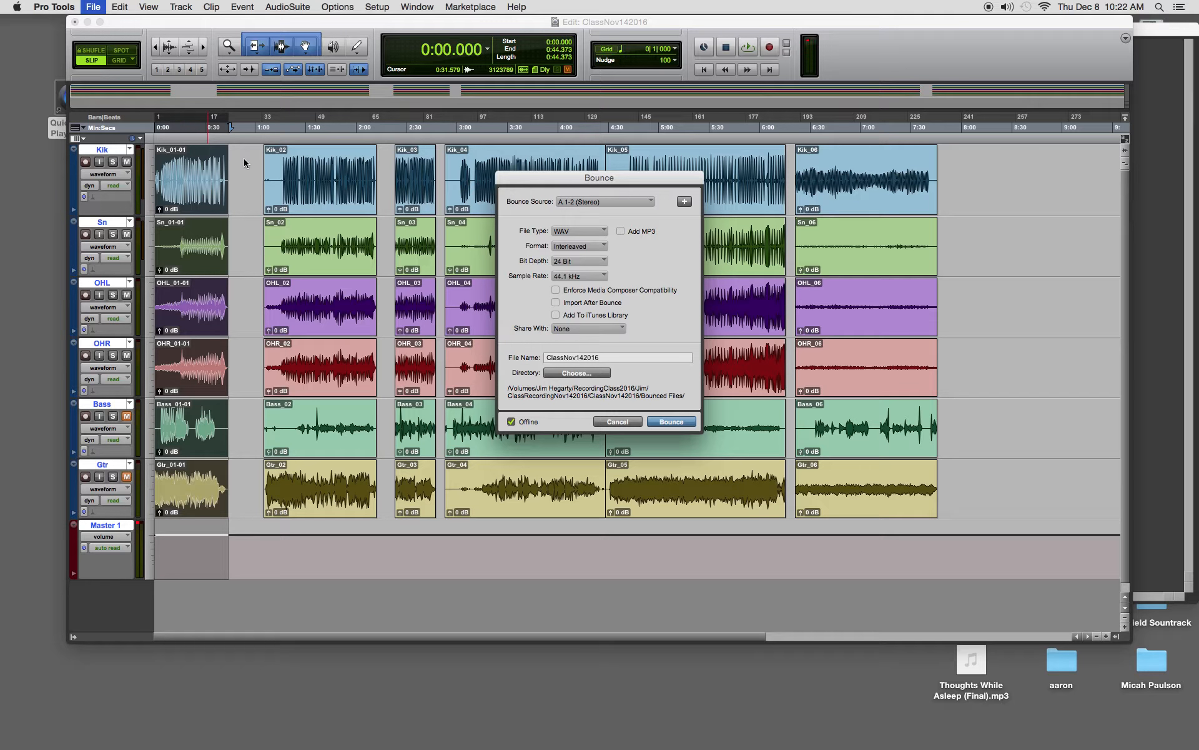
{"action": "left_click", "coordinate": [607, 229]}
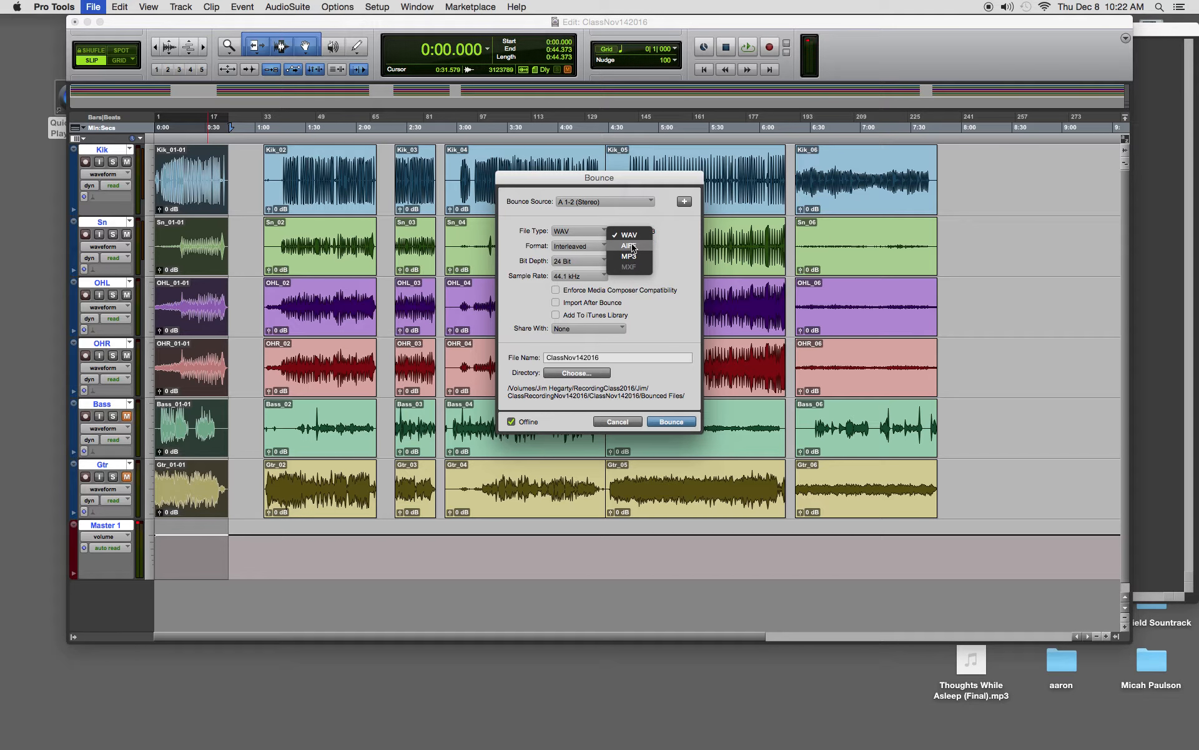
{"action": "left_click", "coordinate": [606, 240]}
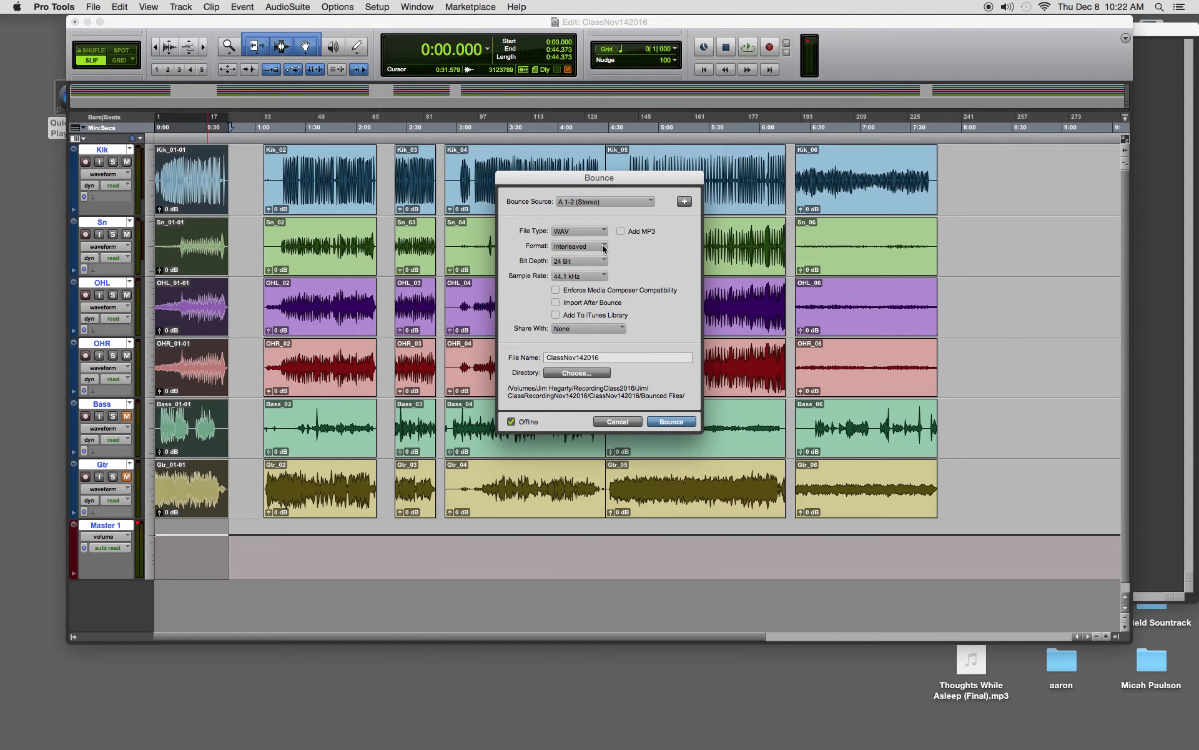
{"action": "left_click", "coordinate": [603, 247]}
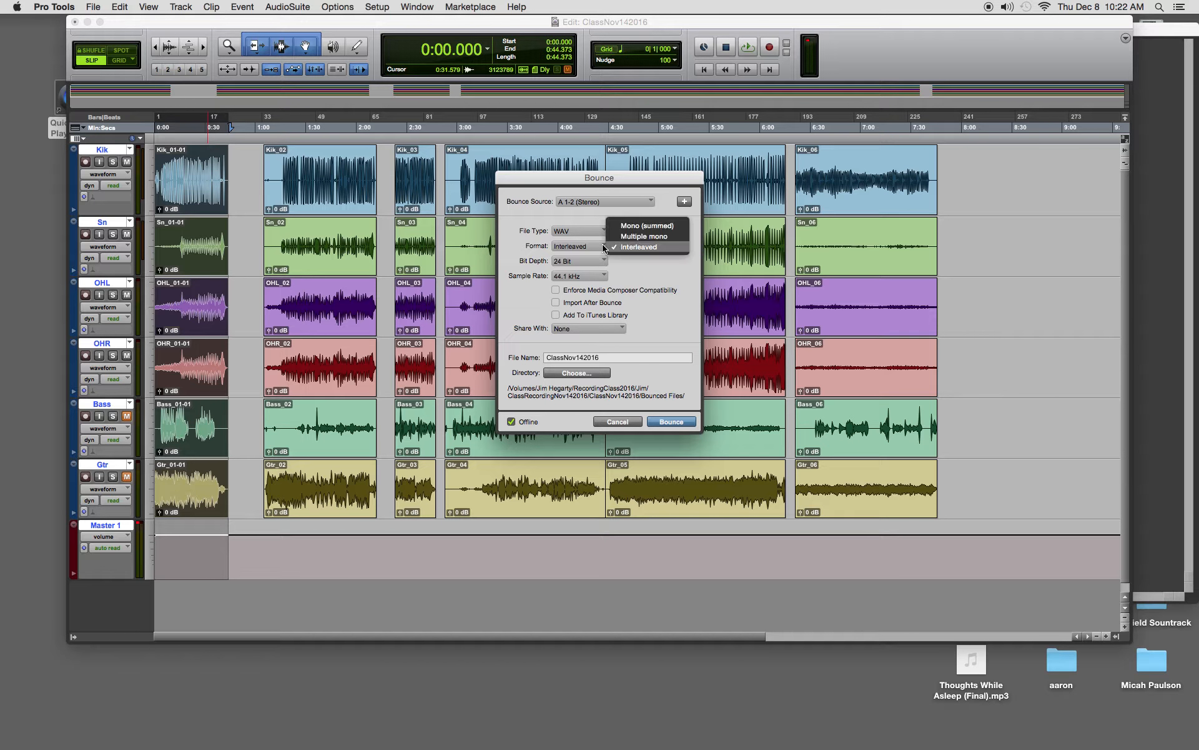
{"action": "left_click", "coordinate": [646, 247]}
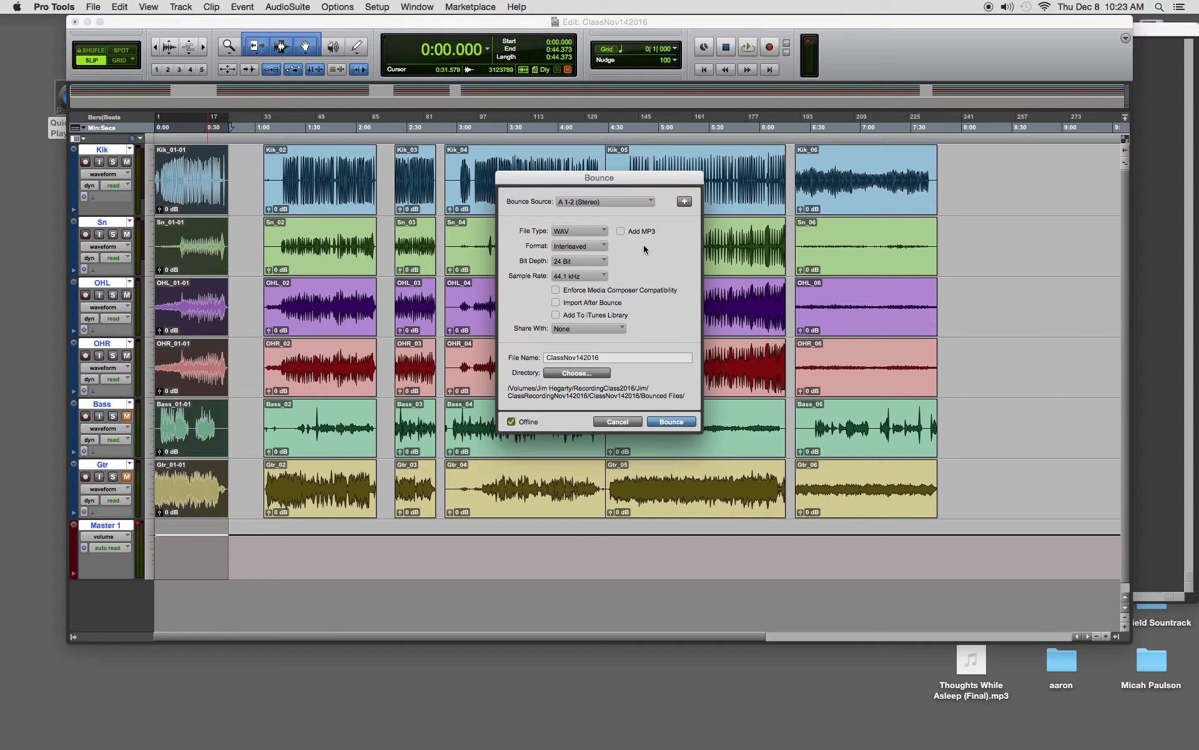
{"action": "left_click", "coordinate": [605, 261]}
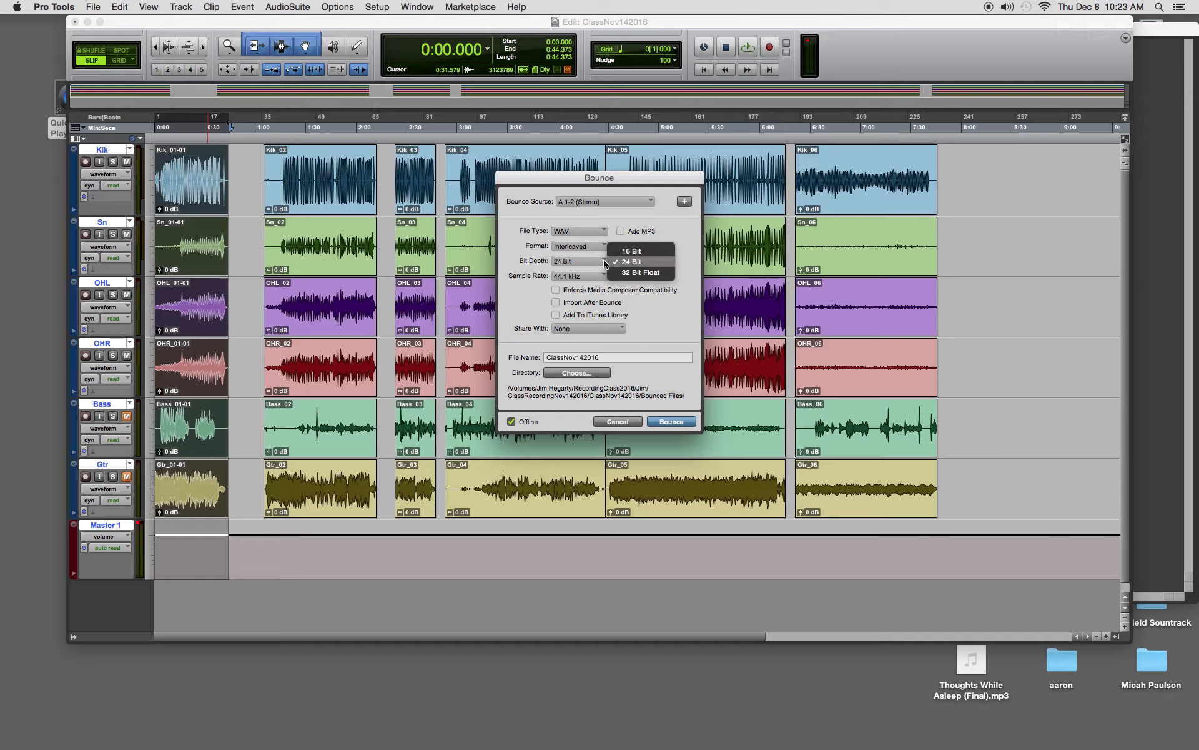
{"action": "left_click", "coordinate": [643, 251]}
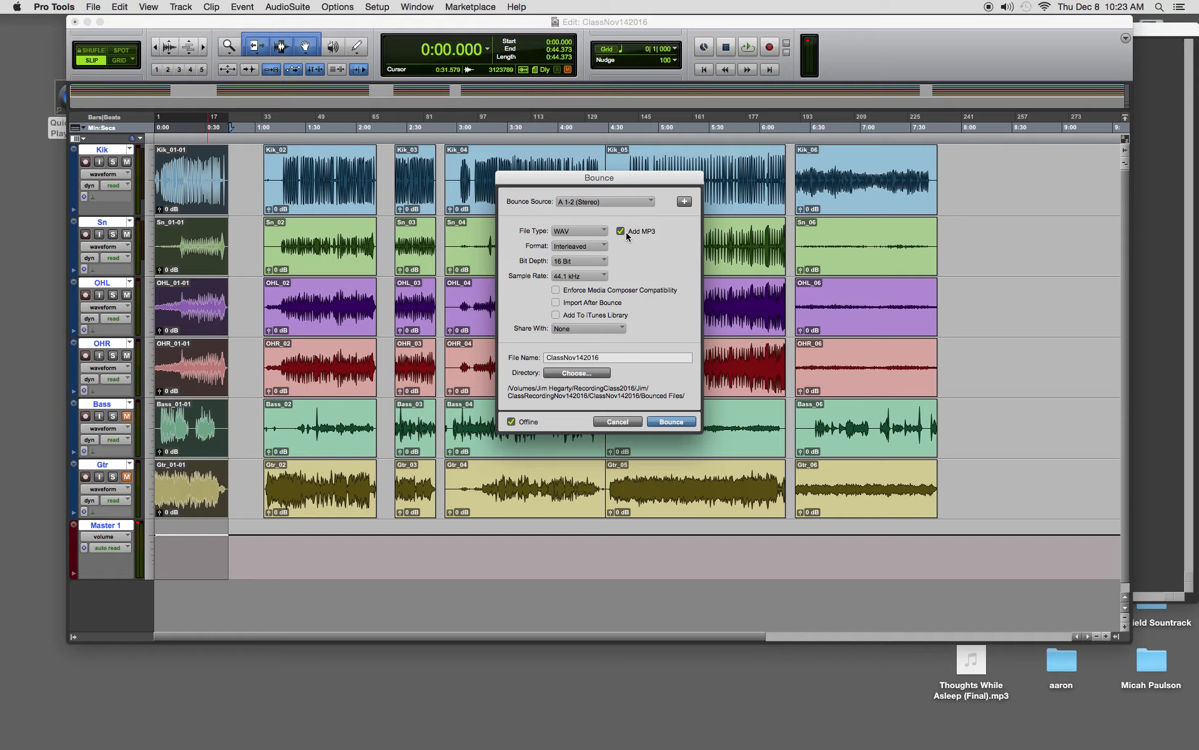
{"action": "left_click", "coordinate": [620, 231]}
{"action": "left_click", "coordinate": [601, 231]}
{"action": "left_click", "coordinate": [626, 257]}
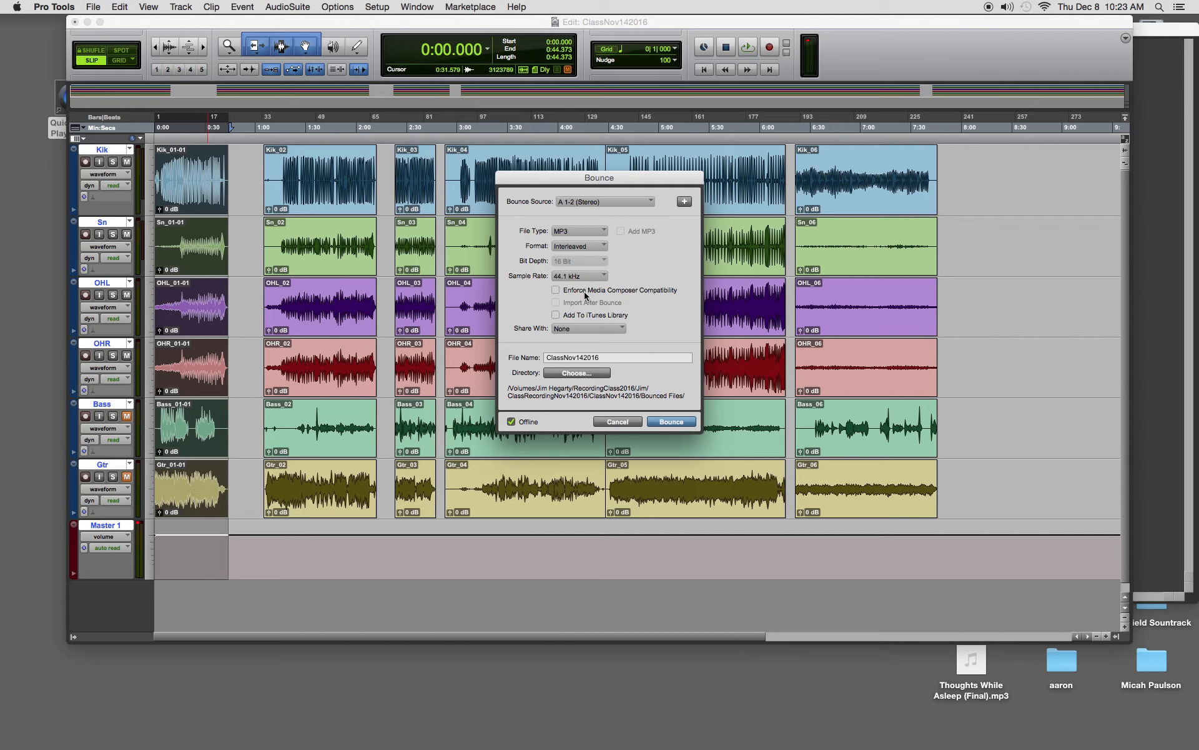
{"action": "left_click", "coordinate": [601, 231]}
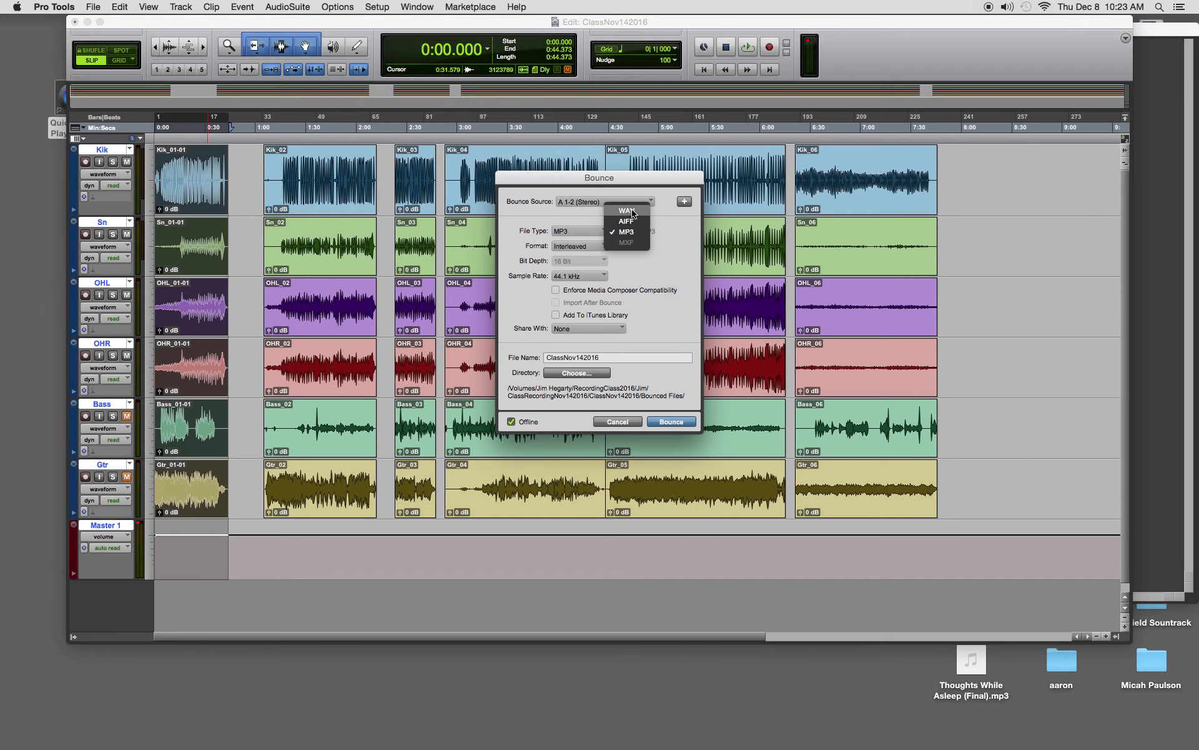
{"action": "left_click", "coordinate": [628, 210]}
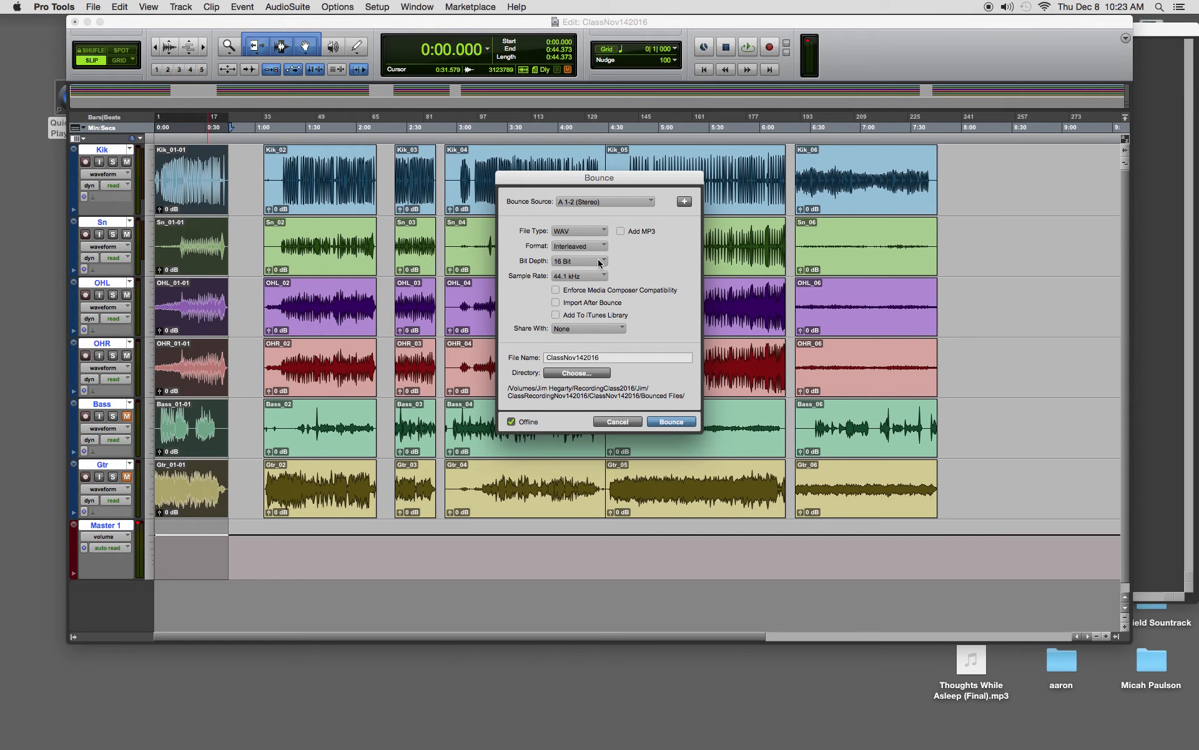
Include an MP3 copy with the WAV and run the offline bounce, accepting the 320kbit/s MP3 settings
{"action": "left_click", "coordinate": [621, 230]}
{"action": "left_click", "coordinate": [671, 422]}
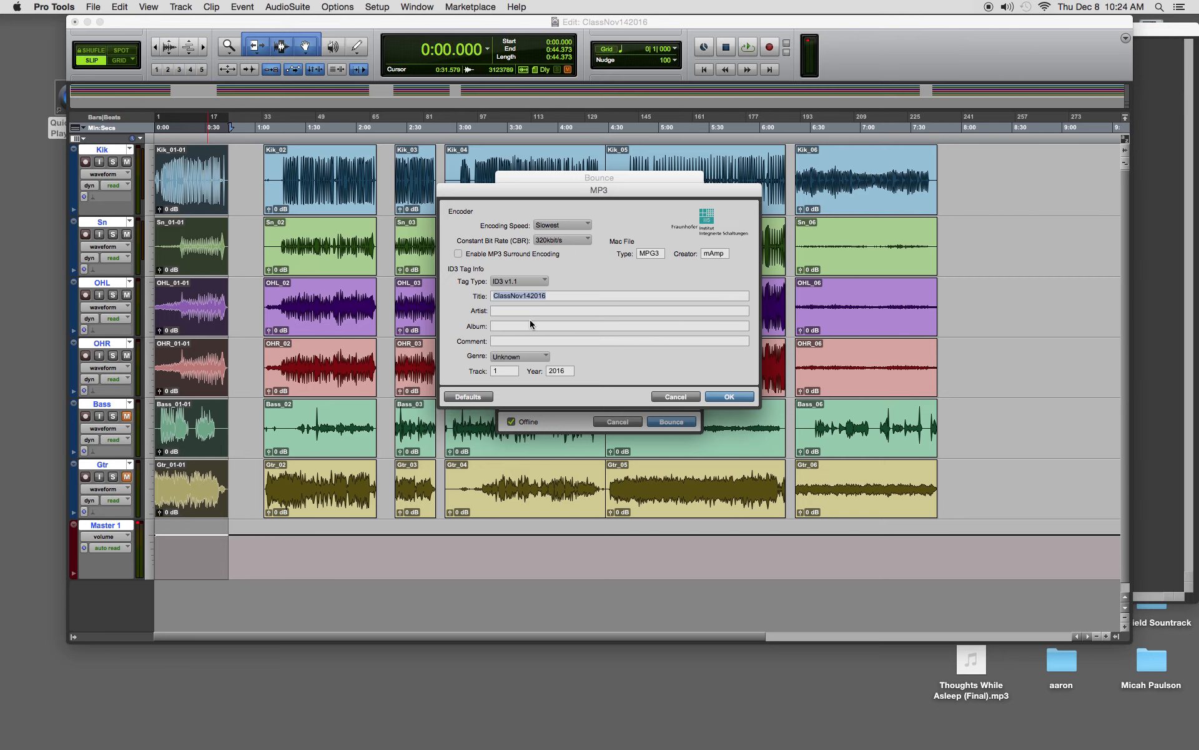
{"action": "left_click", "coordinate": [740, 397]}
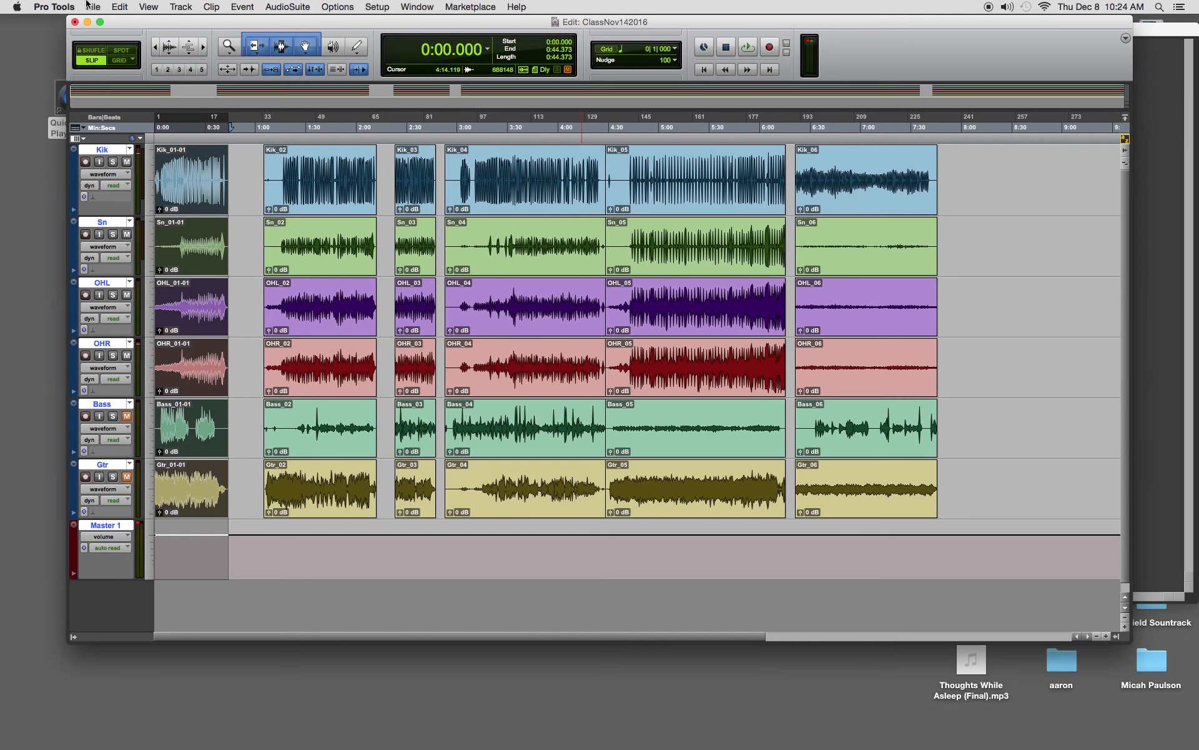
Hide Pro Tools, examine ClassNov142016.wav in the session's Bounced Files folder in Finder, and switch back to Pro Tools
{"action": "left_click", "coordinate": [45, 7]}
{"action": "left_click", "coordinate": [73, 82]}
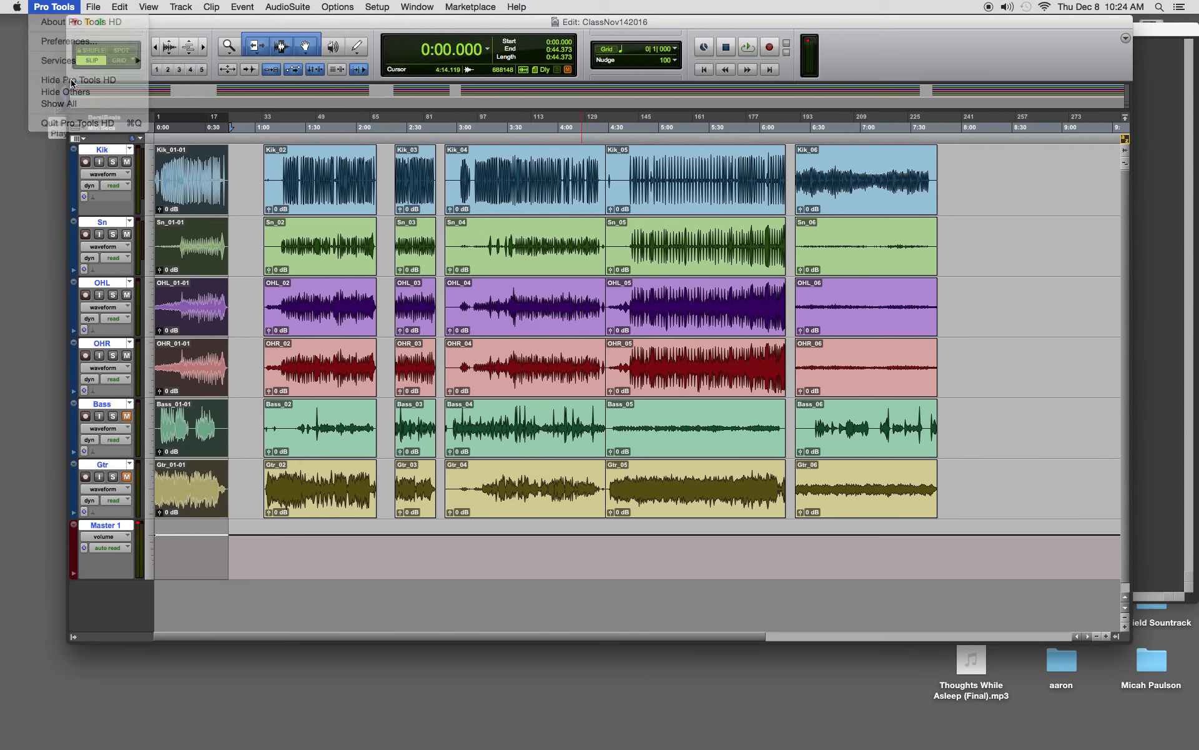
{"action": "left_click", "coordinate": [404, 247]}
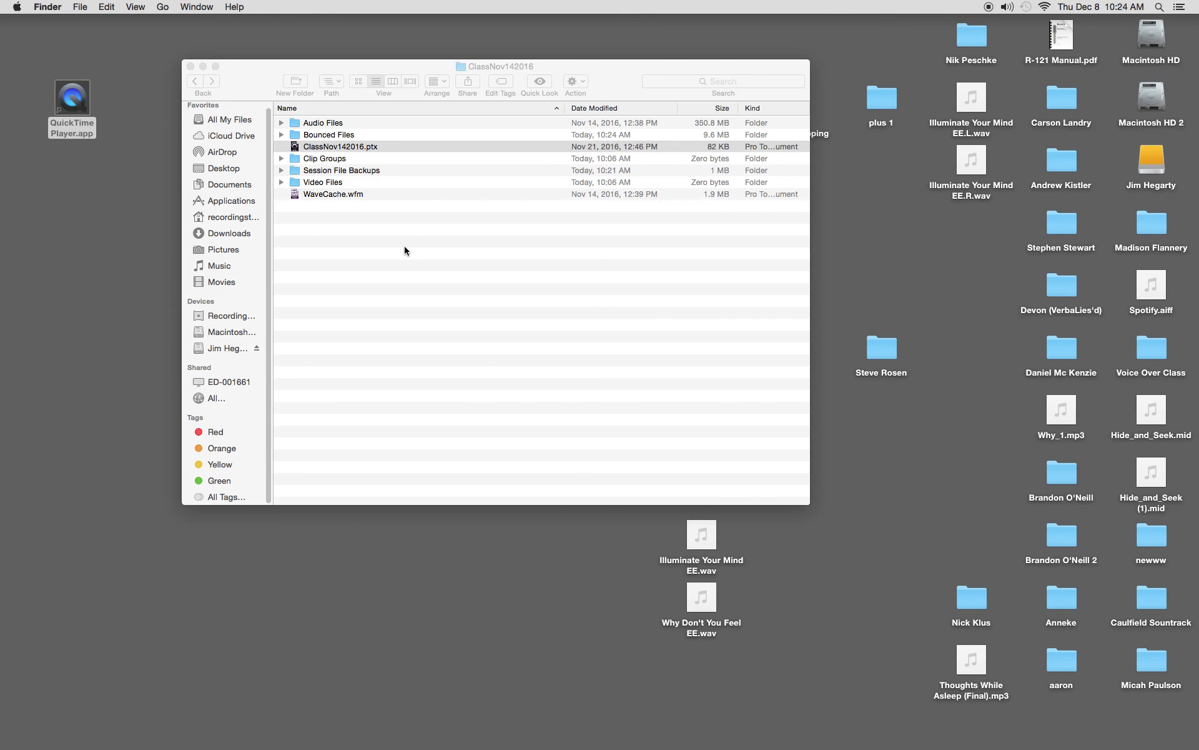
{"action": "double_click", "coordinate": [292, 135]}
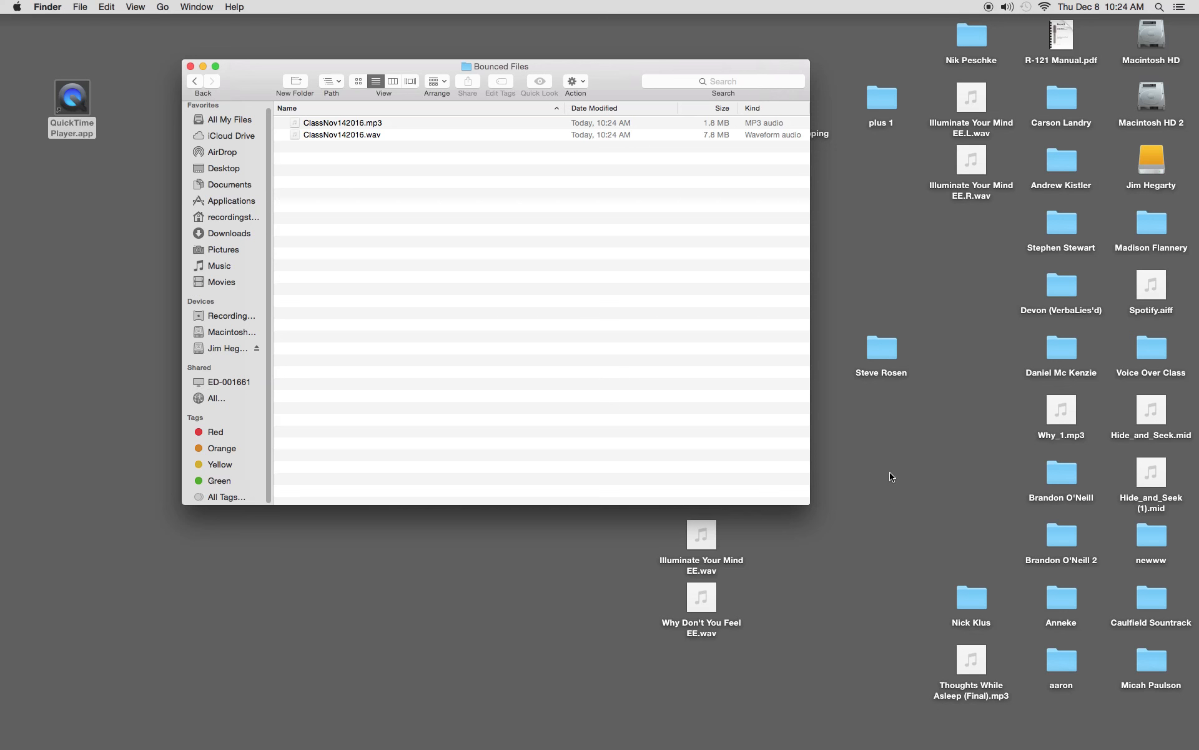
{"action": "left_click", "coordinate": [324, 133]}
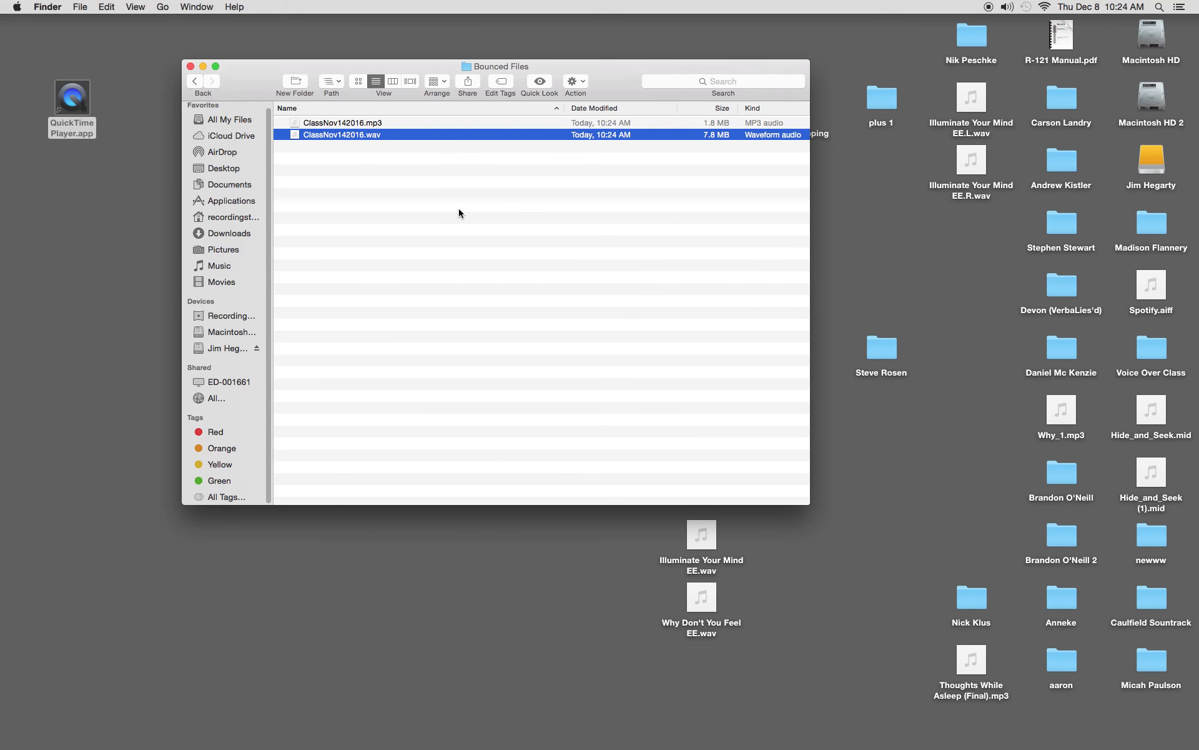
{"action": "mouse_move", "coordinate": [404, 748]}
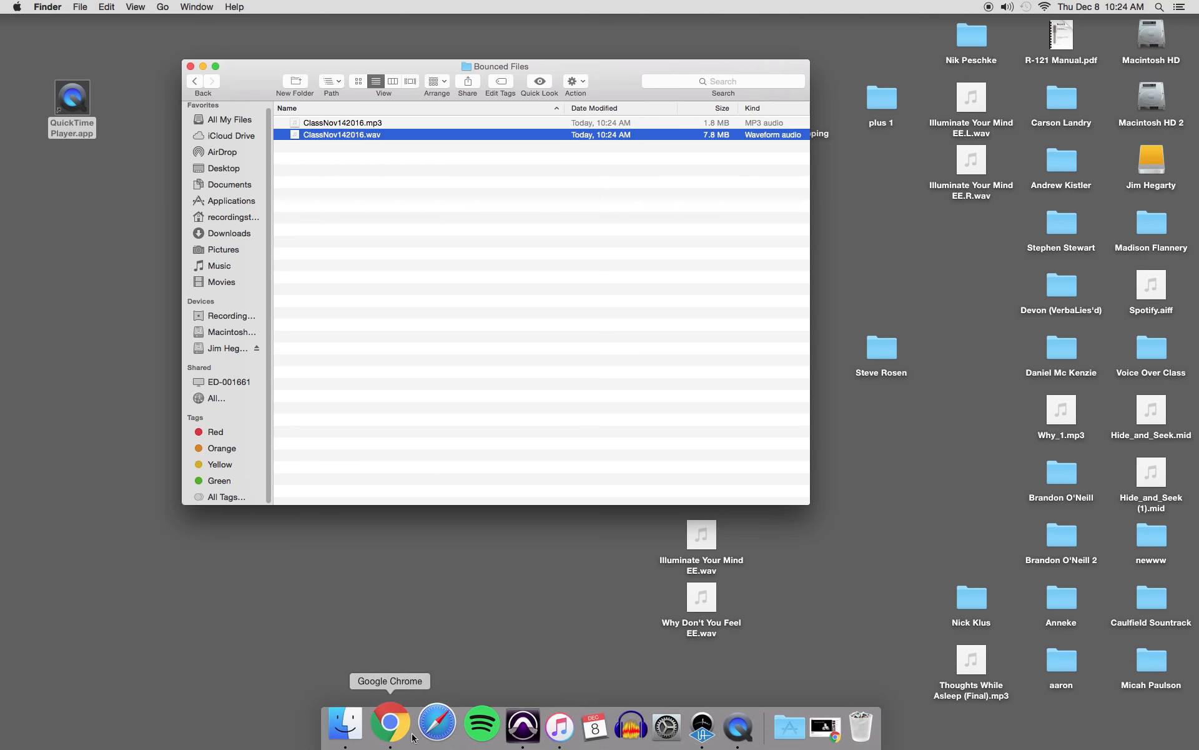
{"action": "left_click", "coordinate": [515, 725]}
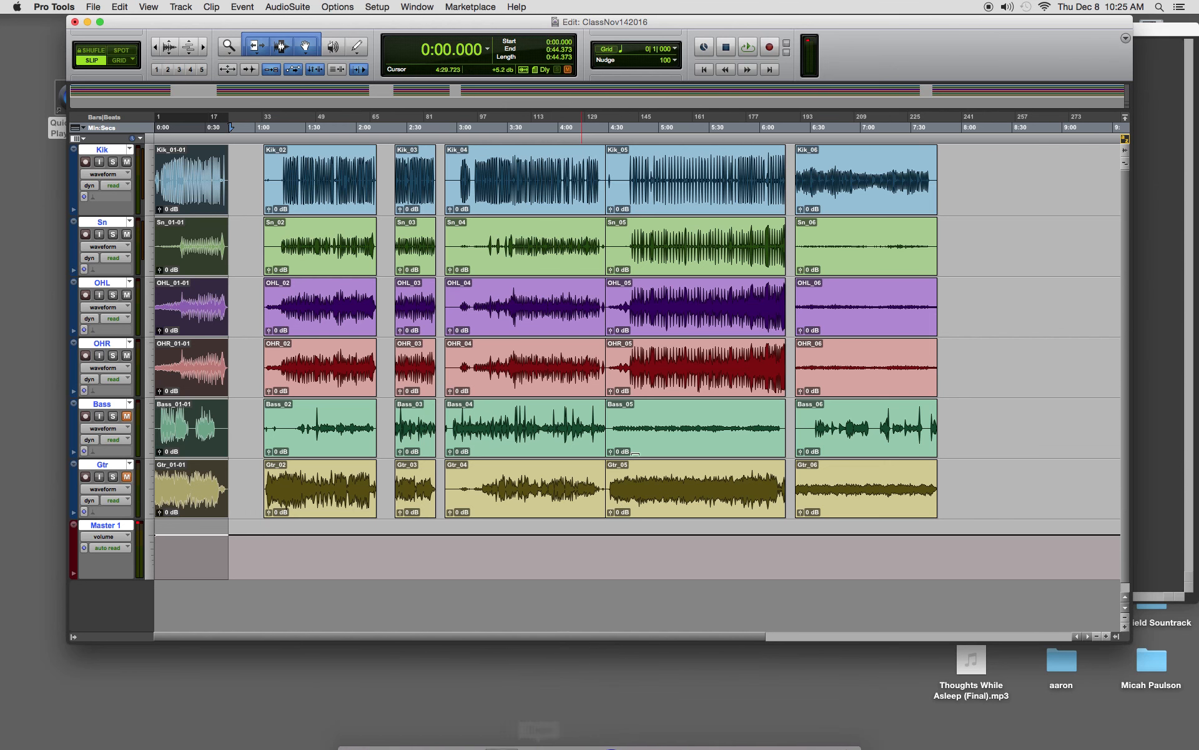